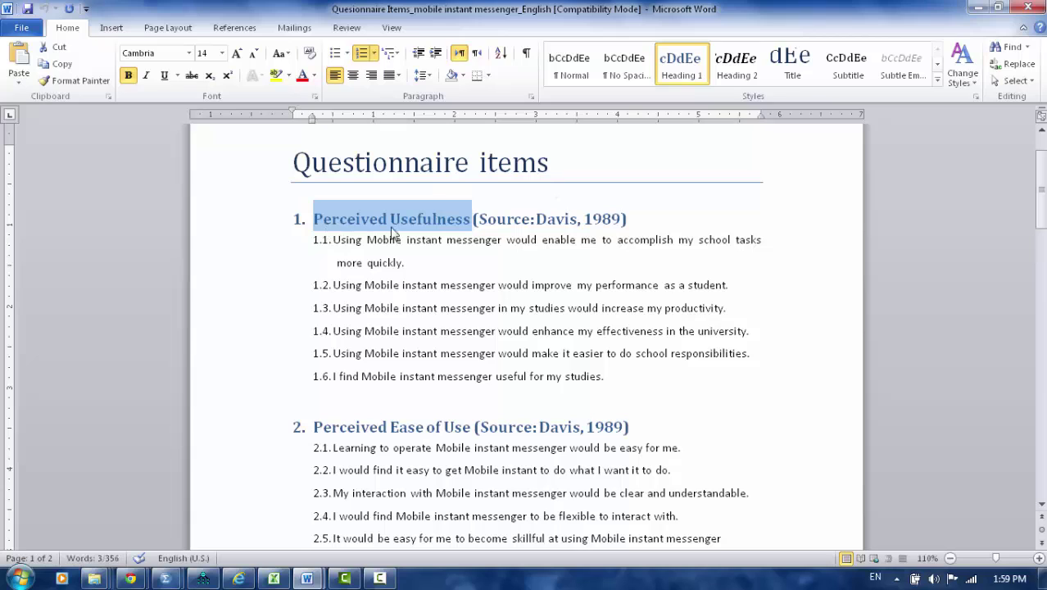
Examine the Perceived Usefulness heading and the wording of its item 1.1 in the questionnaire.
{"action": "left_click", "coordinate": [433, 218]}
{"action": "left_click_drag", "start_coordinate": [313, 218], "coordinate": [447, 219]}
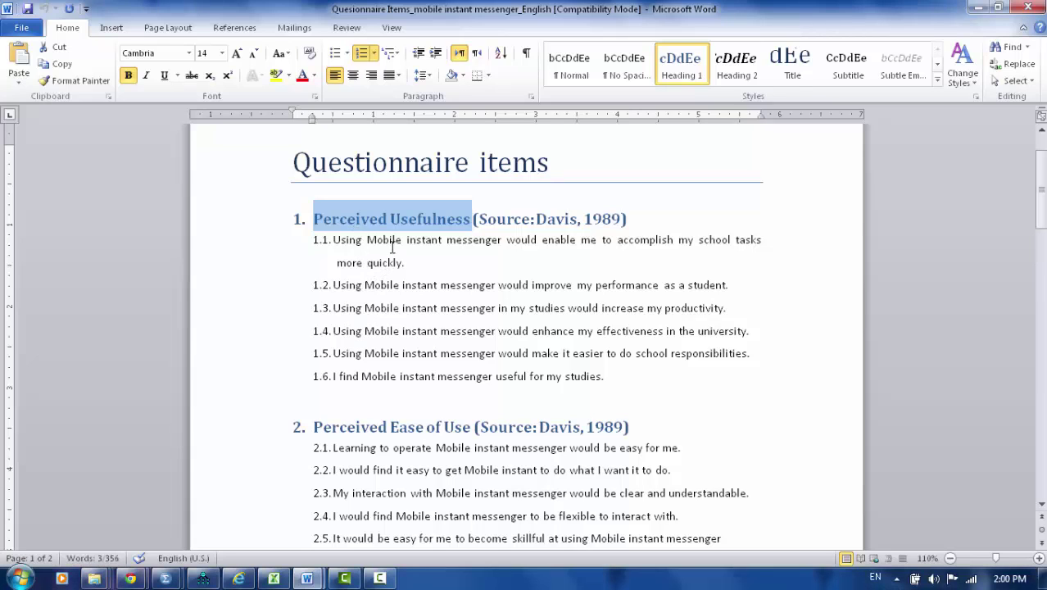
{"action": "left_click", "coordinate": [337, 240]}
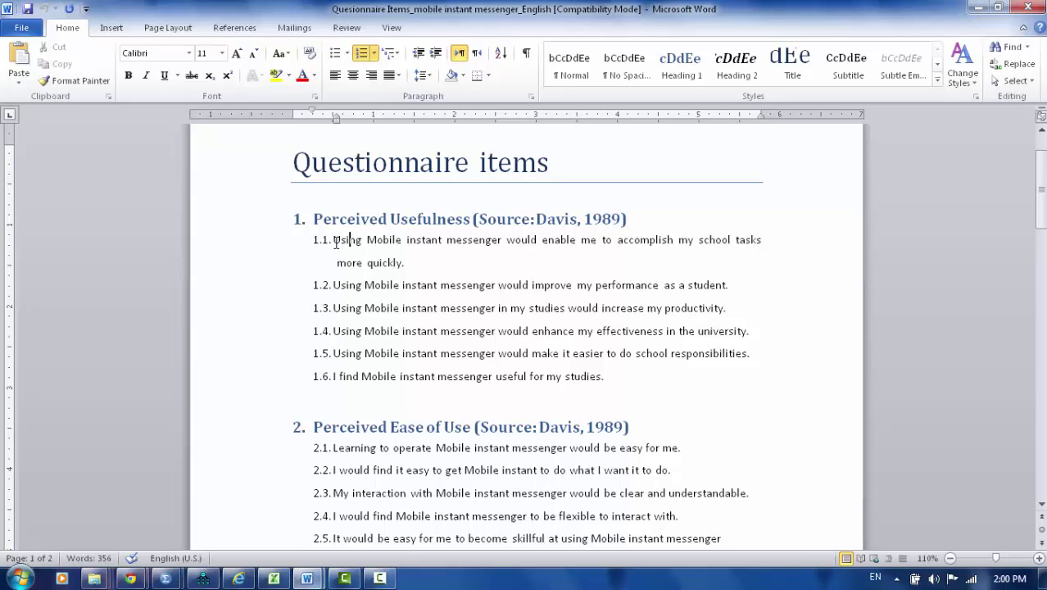
{"action": "left_click_drag", "start_coordinate": [335, 241], "coordinate": [393, 256]}
{"action": "left_click", "coordinate": [390, 261]}
Read through the remaining questionnaire sections, from Perceived Ease of Use down to Attitude toward use.
{"action": "scroll", "coordinate": [447, 361], "scroll_direction": "down", "scroll_amount": 2}
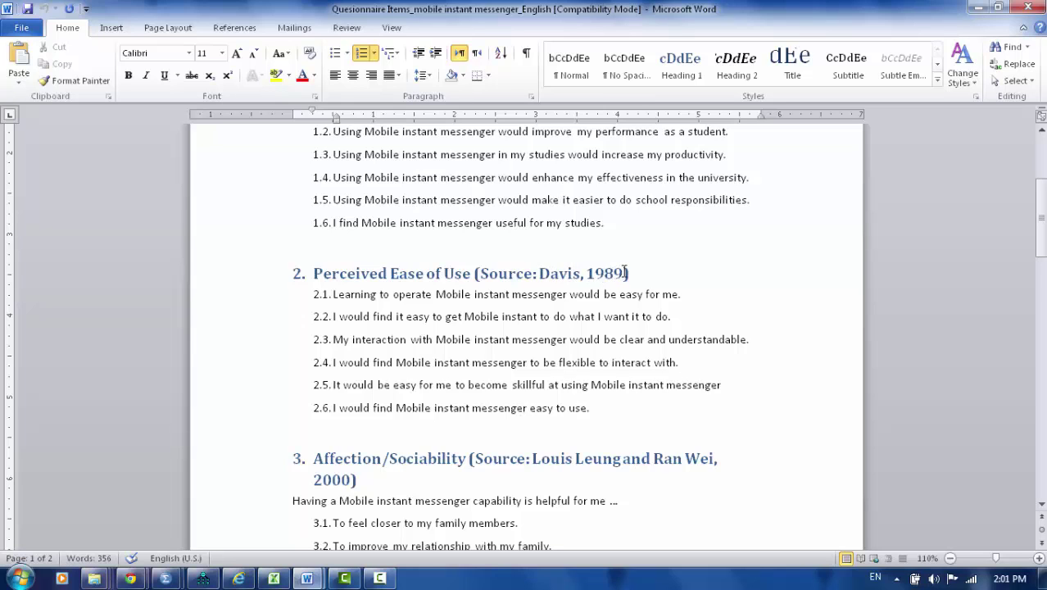
{"action": "scroll", "coordinate": [378, 355], "scroll_direction": "down", "scroll_amount": 3}
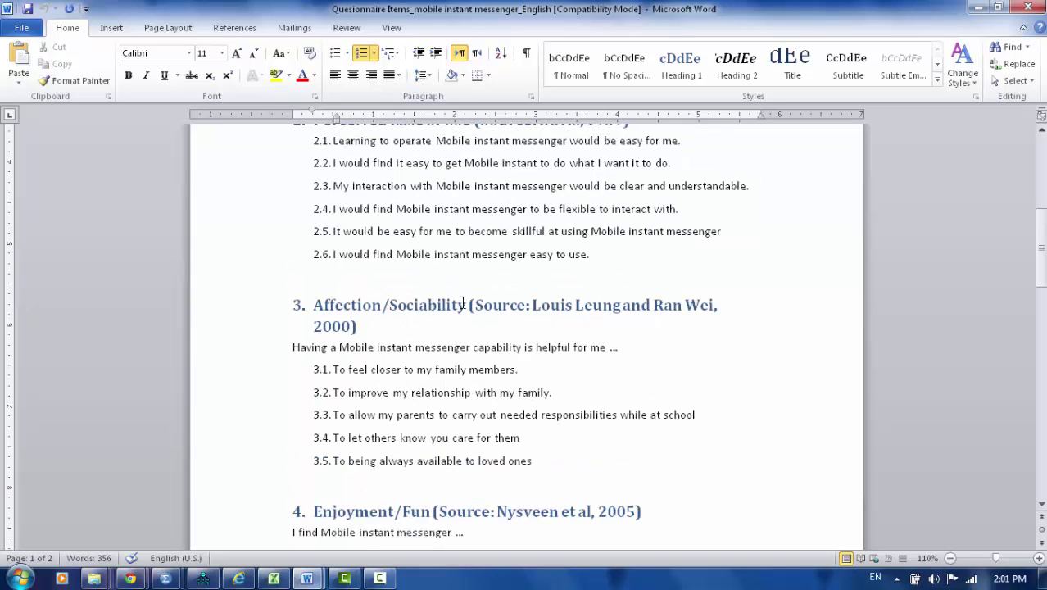
{"action": "scroll", "coordinate": [360, 370], "scroll_direction": "down", "scroll_amount": 1}
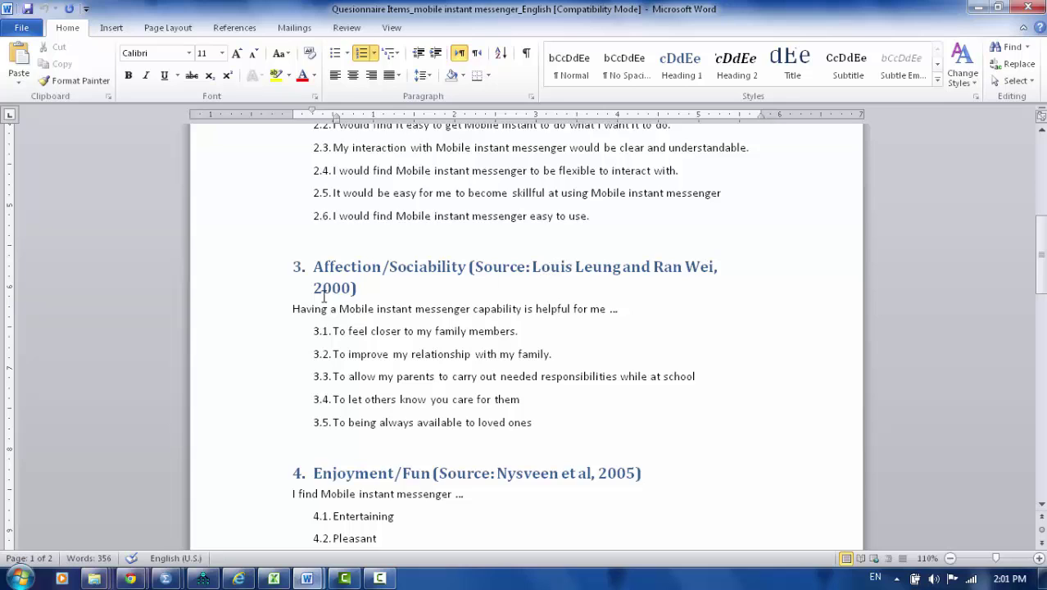
{"action": "scroll", "coordinate": [322, 295], "scroll_direction": "down", "scroll_amount": 3}
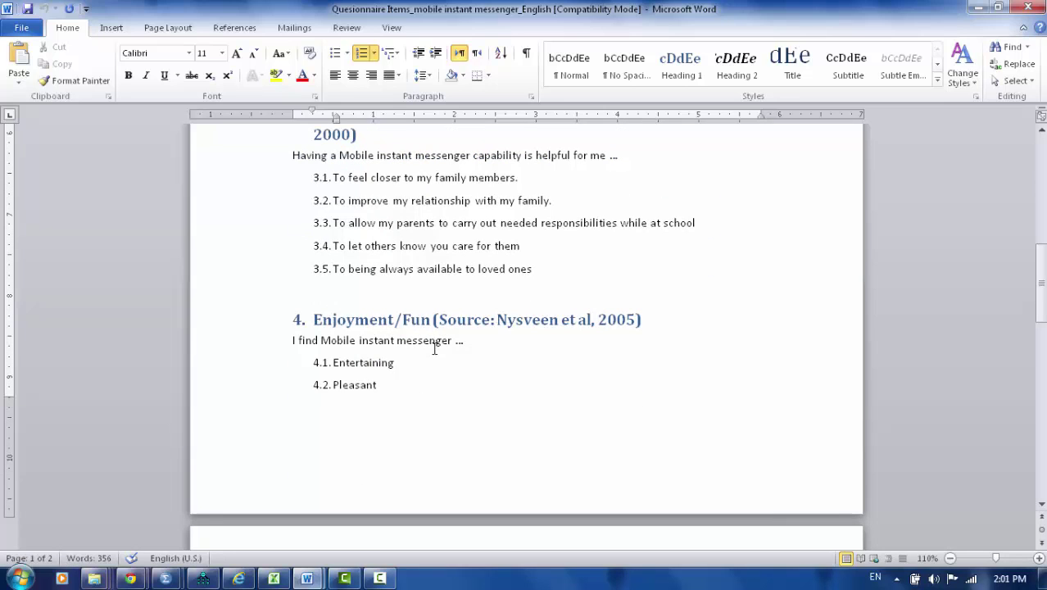
{"action": "scroll", "coordinate": [434, 349], "scroll_direction": "down", "scroll_amount": 2}
{"action": "scroll", "coordinate": [352, 432], "scroll_direction": "down", "scroll_amount": 2}
{"action": "scroll", "coordinate": [358, 419], "scroll_direction": "up", "scroll_amount": 2}
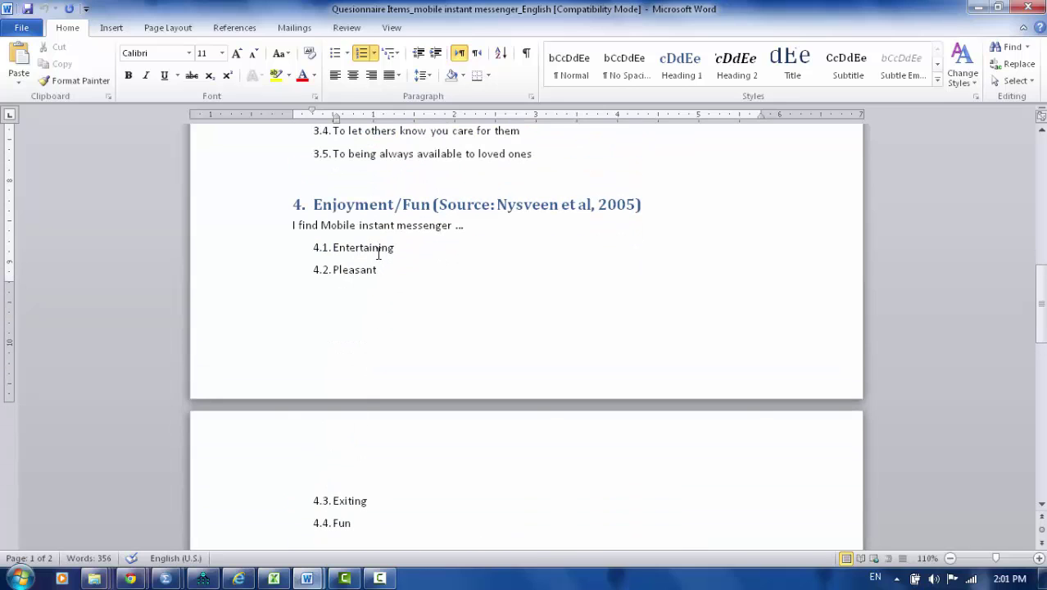
{"action": "scroll", "coordinate": [357, 336], "scroll_direction": "down", "scroll_amount": 1}
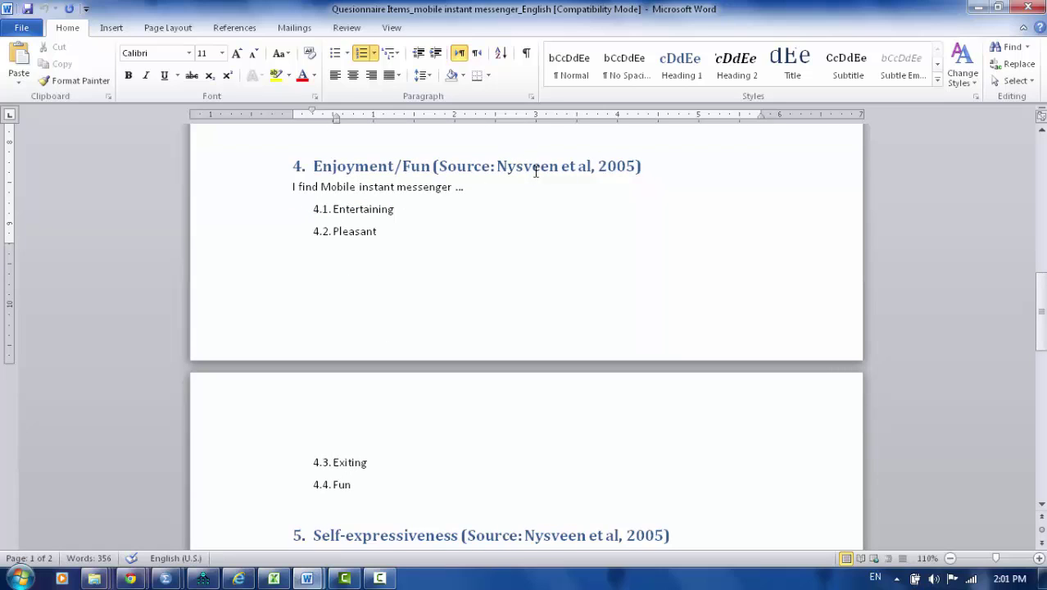
{"action": "scroll", "coordinate": [419, 361], "scroll_direction": "down", "scroll_amount": 5}
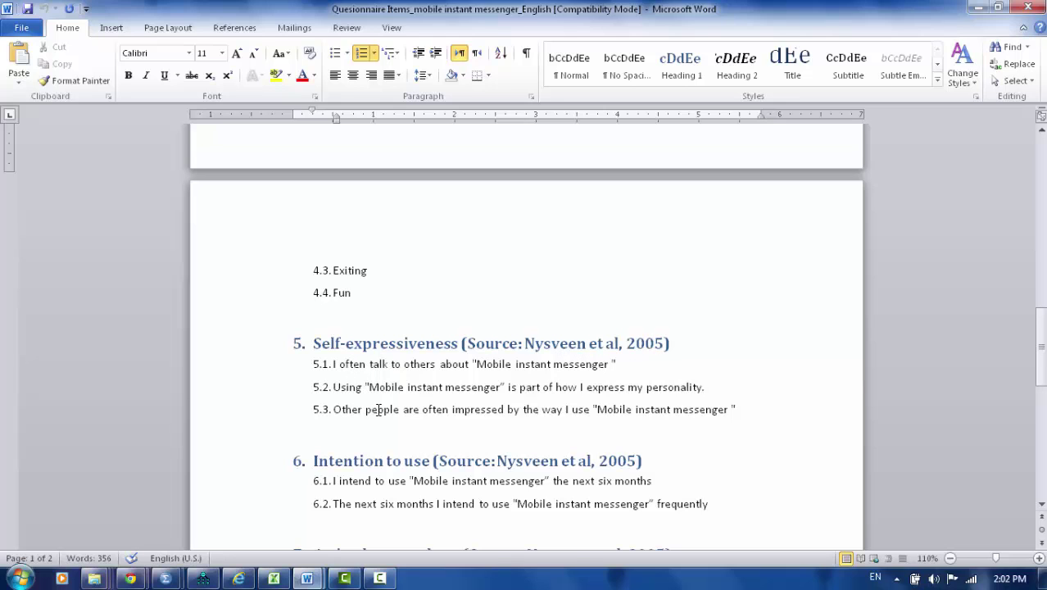
{"action": "scroll", "coordinate": [378, 410], "scroll_direction": "down", "scroll_amount": 3}
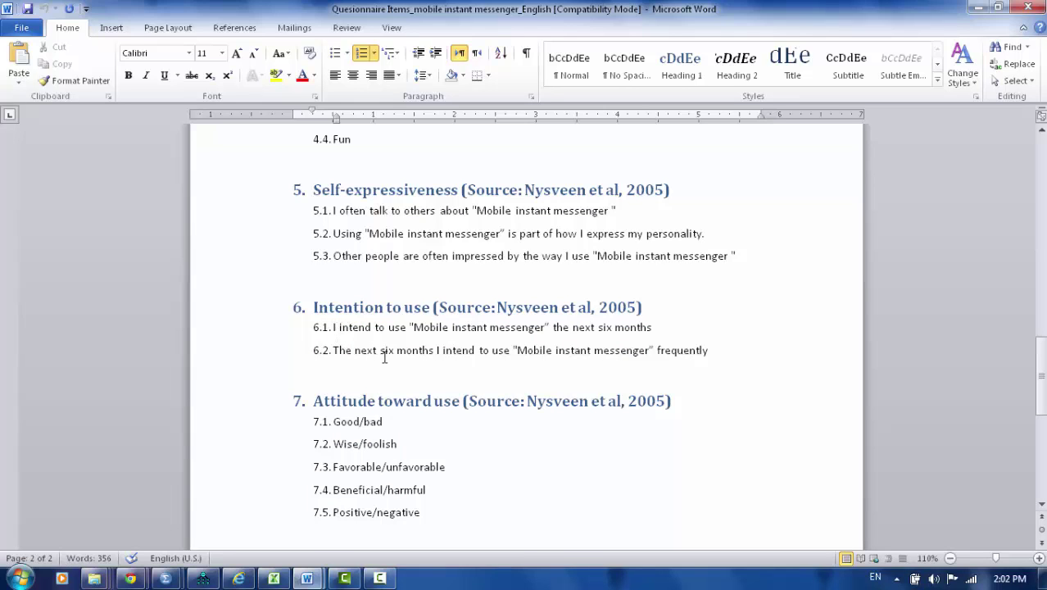
{"action": "scroll", "coordinate": [384, 358], "scroll_direction": "down", "scroll_amount": 2}
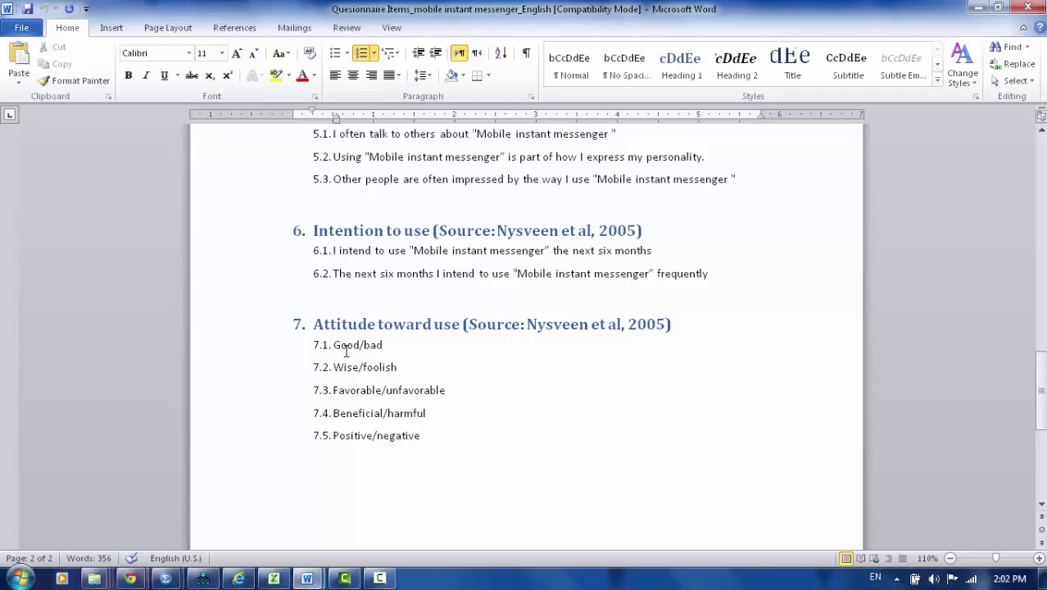
Examine the opposing word pair Good/bad in item 7.1 under Attitude toward use.
{"action": "left_click_drag", "start_coordinate": [334, 347], "coordinate": [360, 348]}
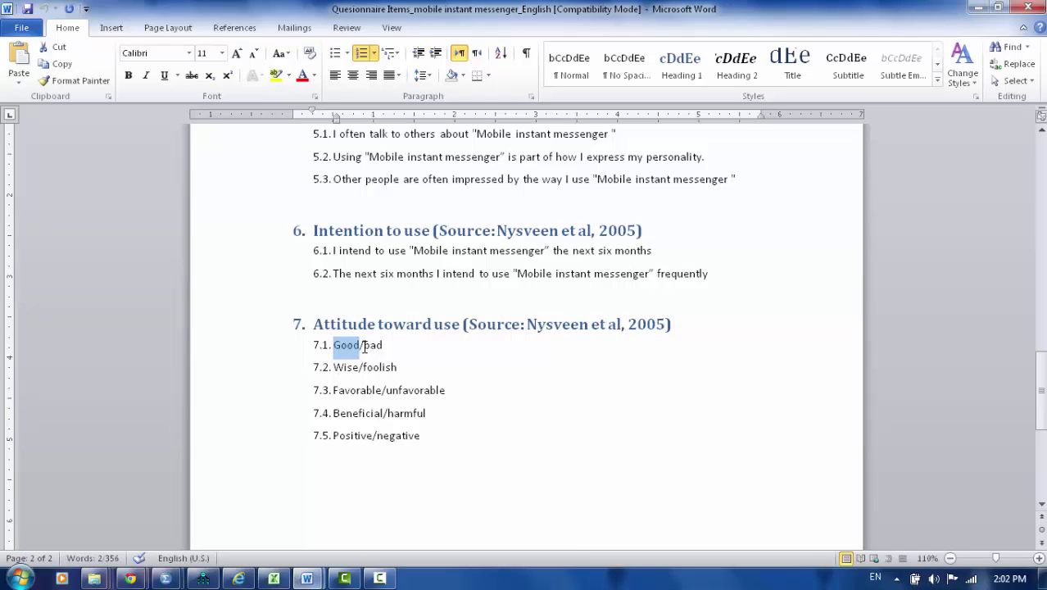
{"action": "left_click", "coordinate": [364, 346]}
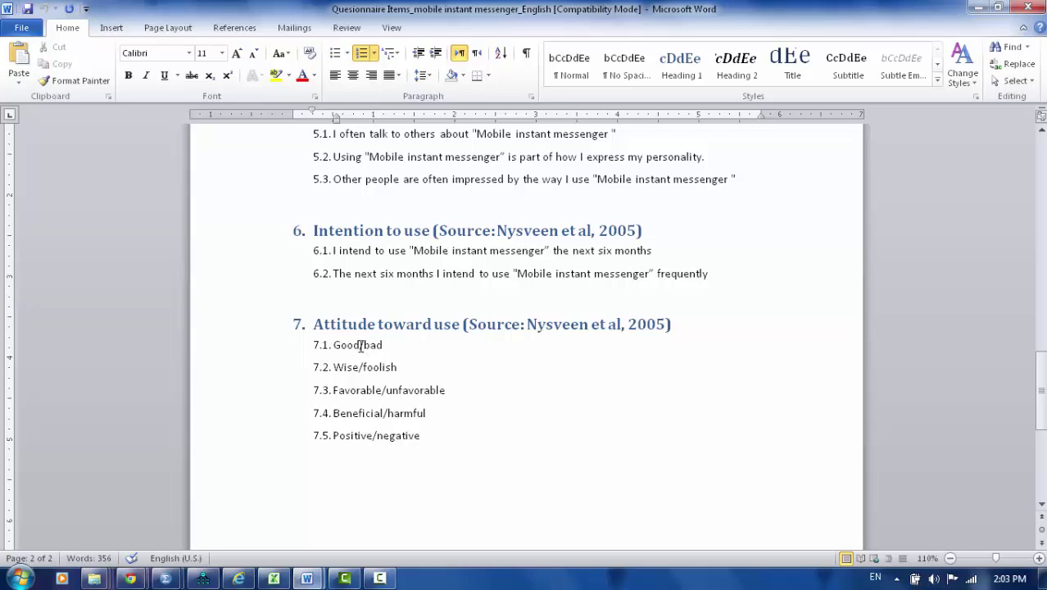
{"action": "left_click_drag", "start_coordinate": [361, 345], "coordinate": [365, 350]}
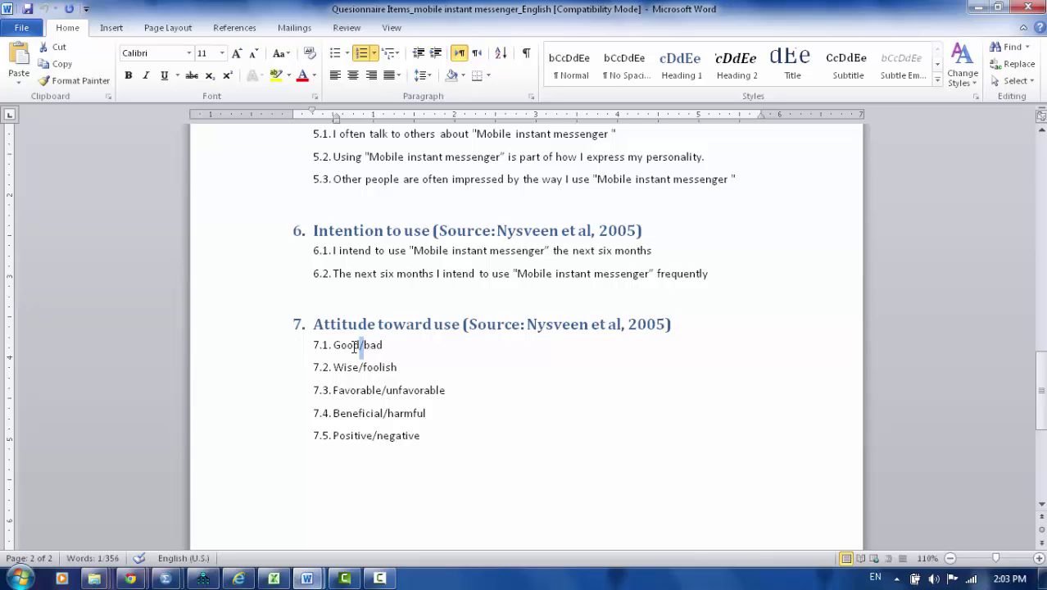
{"action": "double_click", "coordinate": [346, 345]}
Skim back up through the questionnaire sections and return to the last ones on page 2.
{"action": "scroll", "coordinate": [379, 397], "scroll_direction": "up", "scroll_amount": 15}
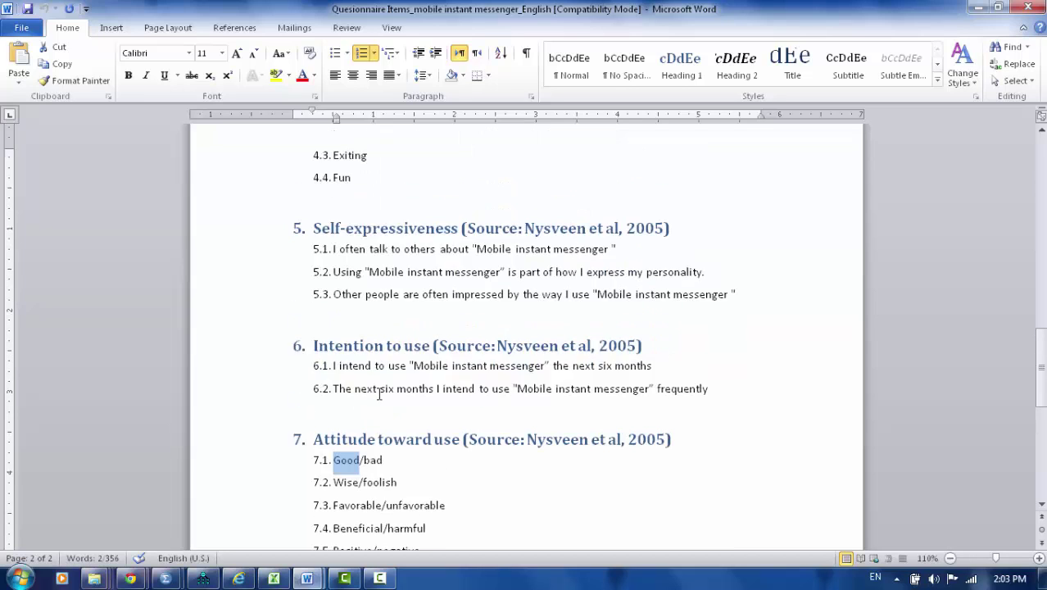
{"action": "scroll", "coordinate": [380, 397], "scroll_direction": "up", "scroll_amount": 10}
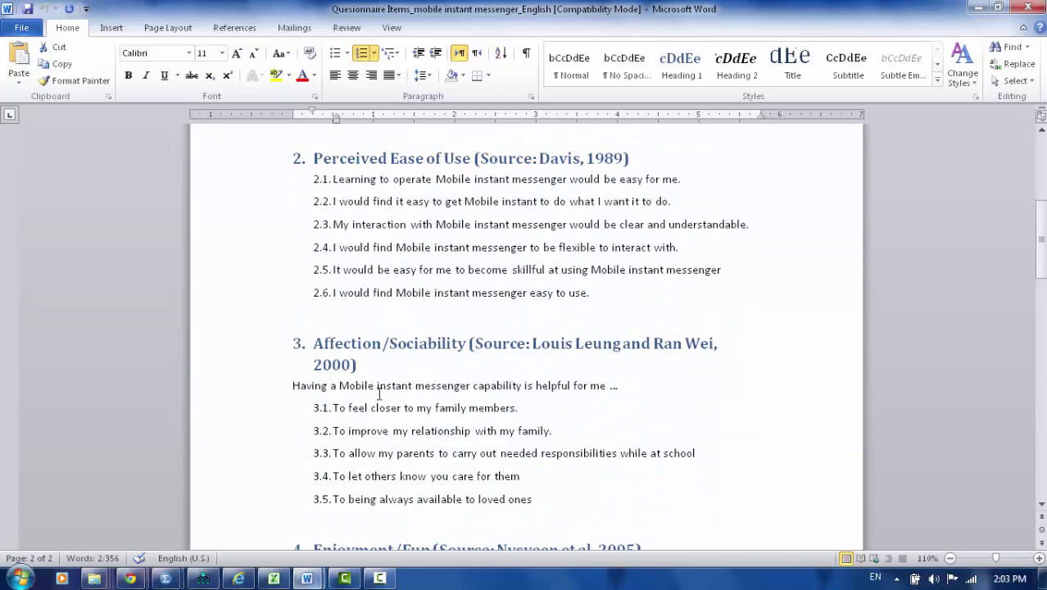
{"action": "scroll", "coordinate": [359, 305], "scroll_direction": "down", "scroll_amount": 10}
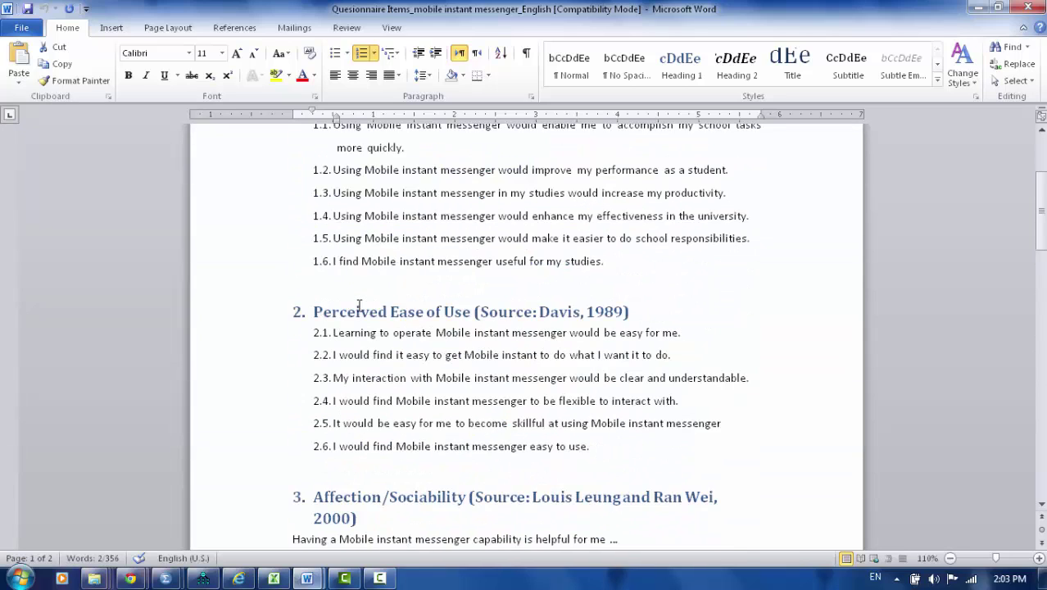
{"action": "scroll", "coordinate": [438, 379], "scroll_direction": "down", "scroll_amount": 10}
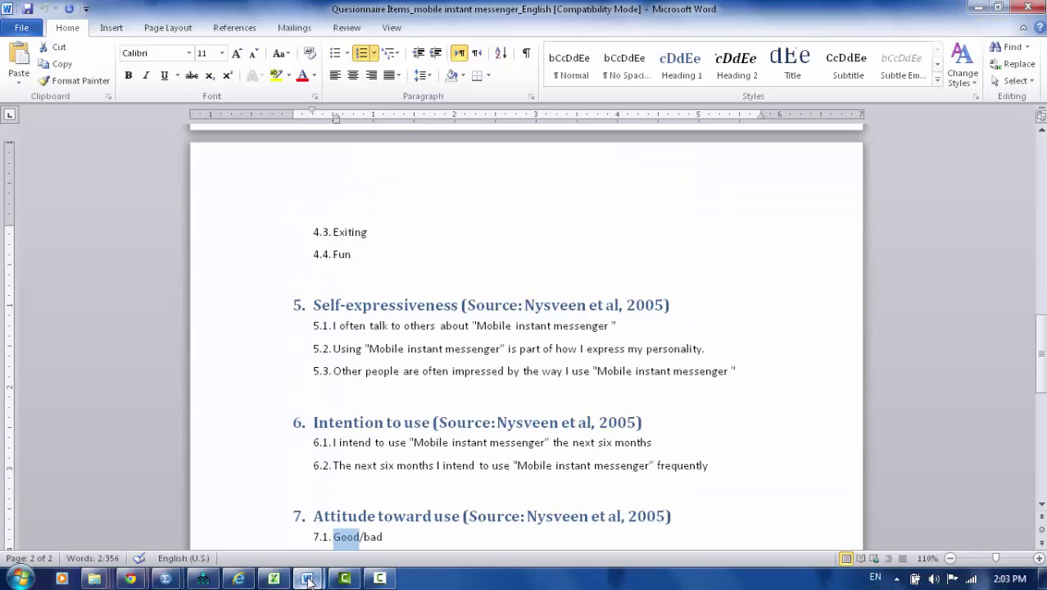
Switch to the Research-complete-data.sav dataset in SPSS Statistics and review case 1's responses from PU1 through ITU2.
{"action": "mouse_move", "coordinate": [306, 579]}
{"action": "left_click", "coordinate": [285, 540]}
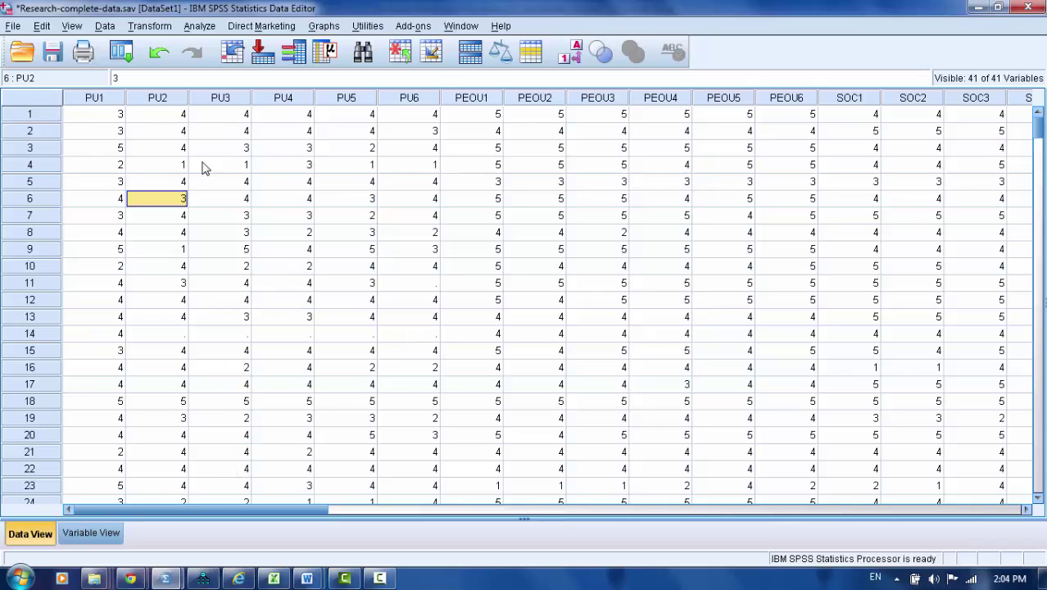
{"action": "left_click", "coordinate": [115, 115]}
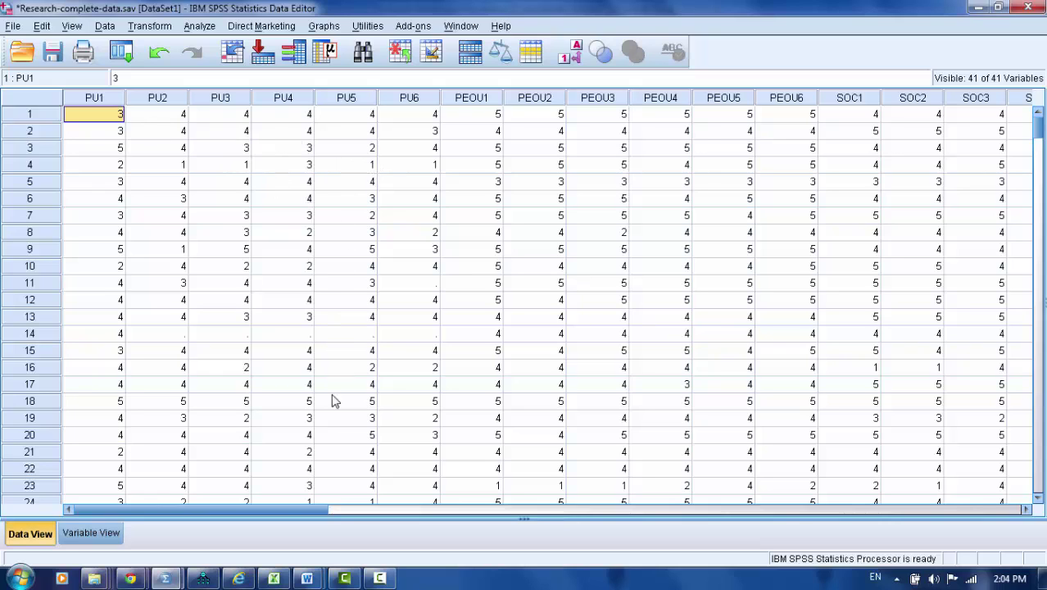
{"action": "left_click_drag", "start_coordinate": [287, 510], "coordinate": [262, 510]}
{"action": "left_click_drag", "start_coordinate": [113, 121], "coordinate": [1022, 114]}
{"action": "scroll", "coordinate": [1037, 117], "scroll_direction": "right", "scroll_amount": 6}
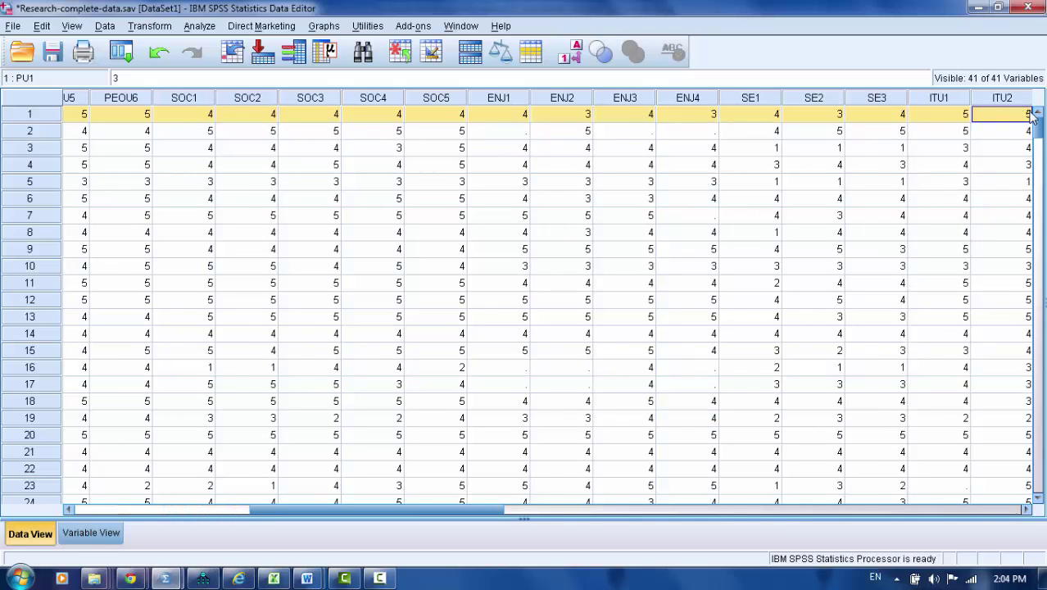
{"action": "left_click", "coordinate": [964, 114]}
{"action": "left_click", "coordinate": [1009, 115]}
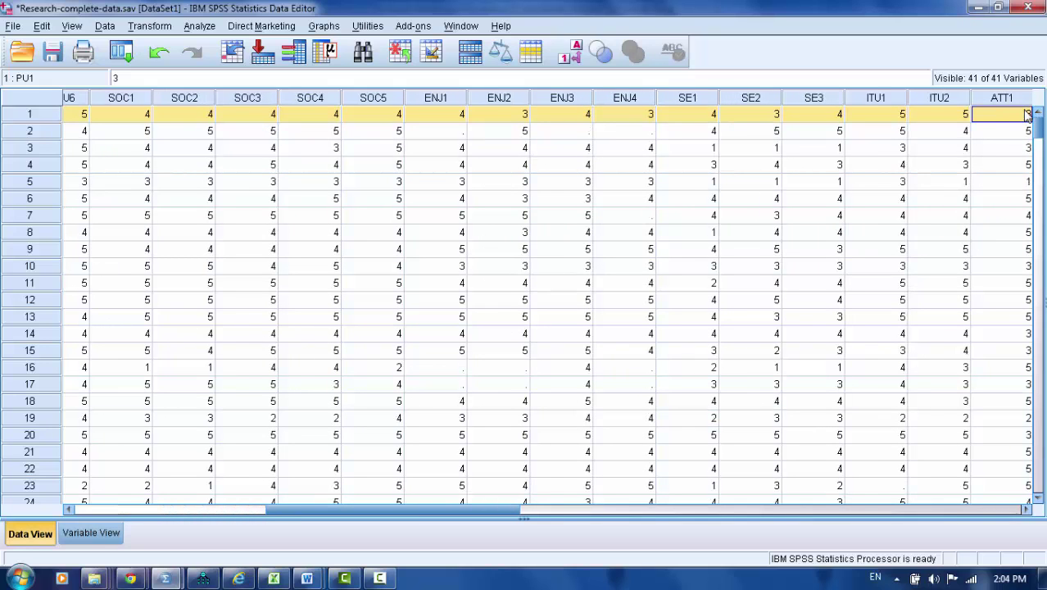
{"action": "left_click", "coordinate": [963, 114]}
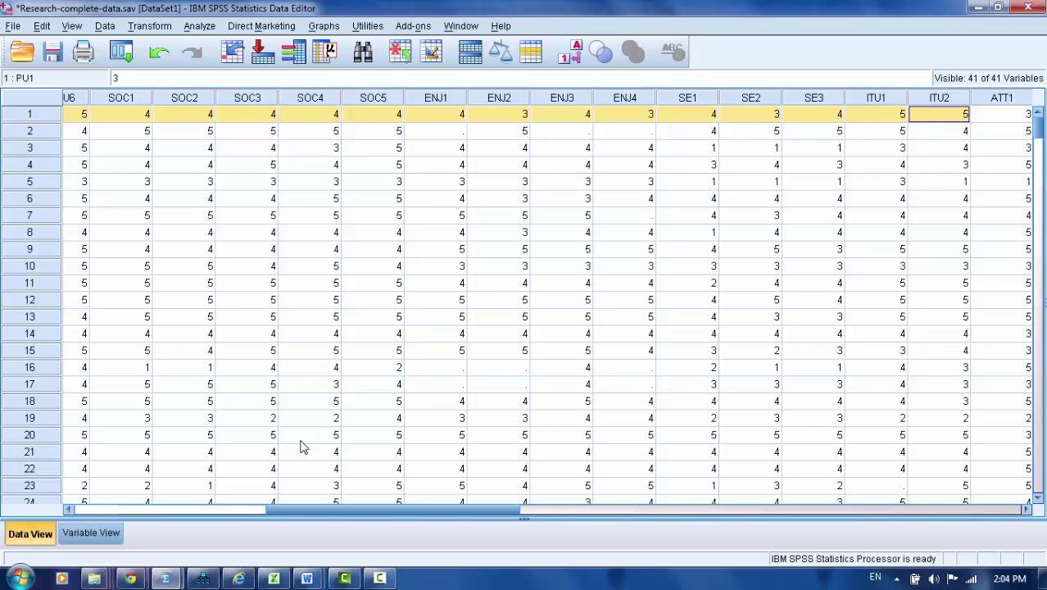
{"action": "left_click_drag", "start_coordinate": [335, 508], "coordinate": [72, 524]}
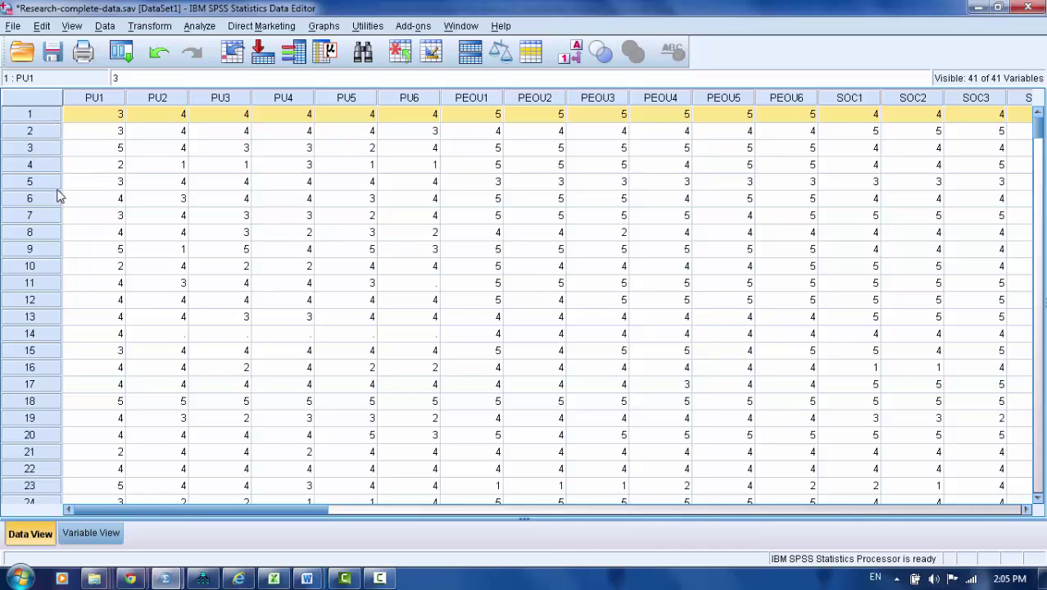
Select cases 1, 2, 3 and 4 one at a time to view each respondent's full row.
{"action": "left_click", "coordinate": [43, 119]}
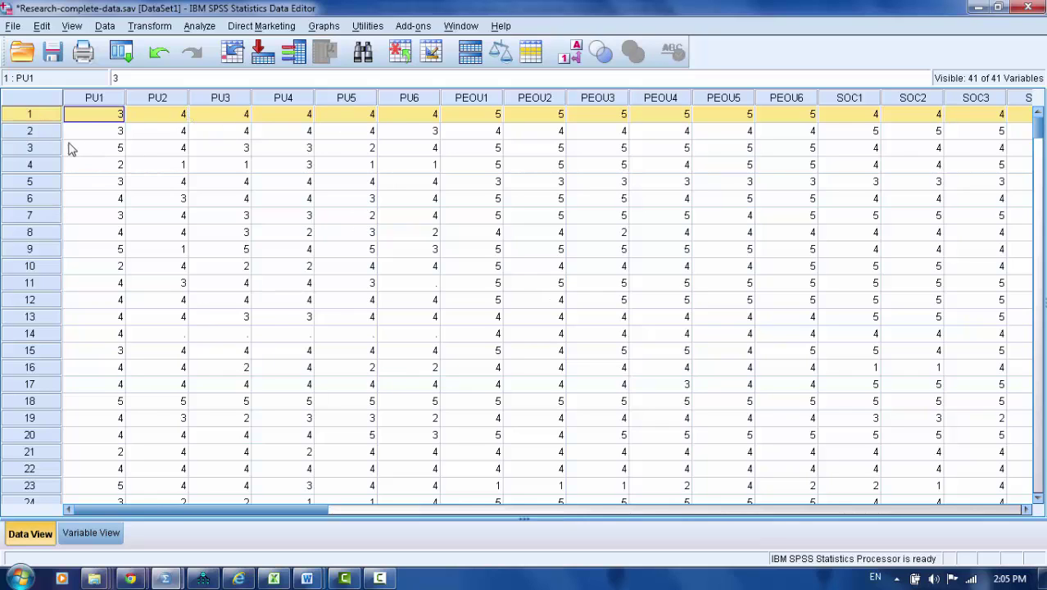
{"action": "left_click", "coordinate": [35, 136]}
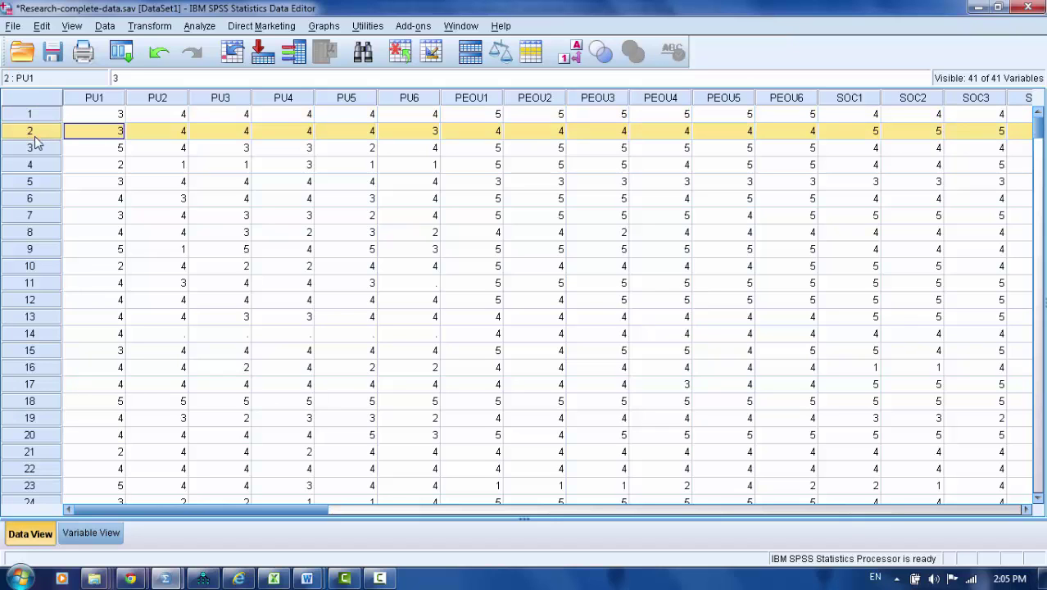
{"action": "left_click", "coordinate": [36, 149]}
{"action": "left_click", "coordinate": [38, 168]}
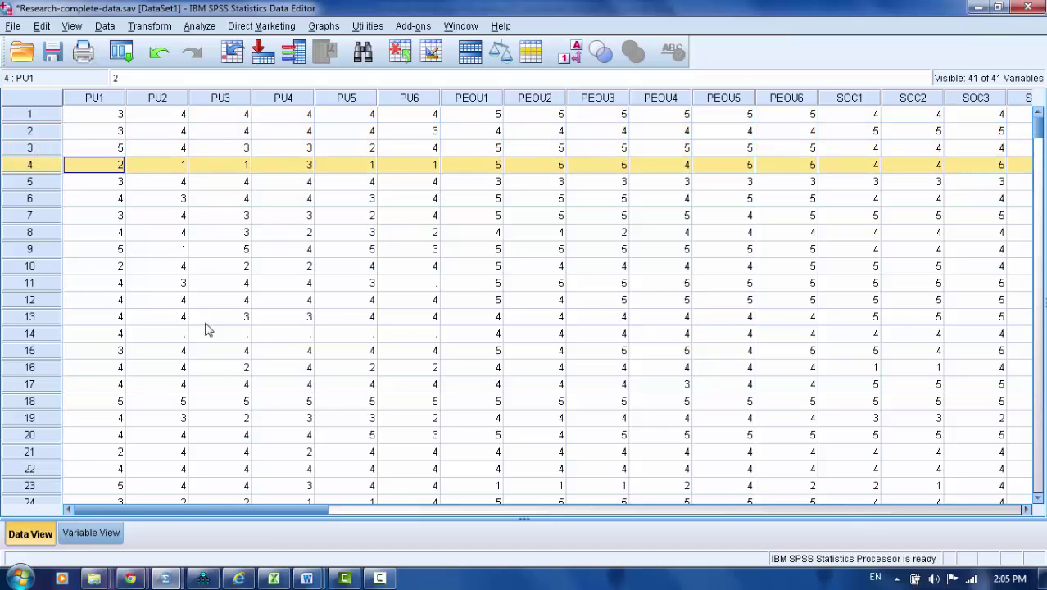
Inspect the empty PU2 to PU5 cells of case 14 one by one, ending back at PU2.
{"action": "scroll", "coordinate": [187, 296], "scroll_direction": "down", "scroll_amount": 2}
{"action": "scroll", "coordinate": [158, 276], "scroll_direction": "up", "scroll_amount": 2}
{"action": "left_click", "coordinate": [168, 336]}
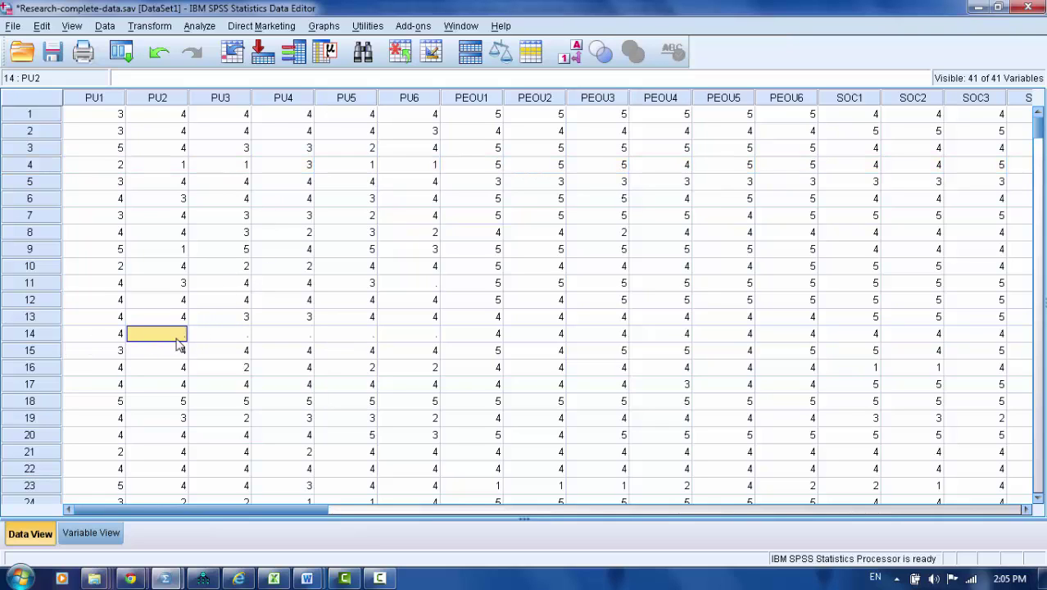
{"action": "left_click", "coordinate": [214, 336]}
{"action": "left_click", "coordinate": [280, 334]}
{"action": "left_click", "coordinate": [334, 336]}
{"action": "left_click", "coordinate": [294, 336]}
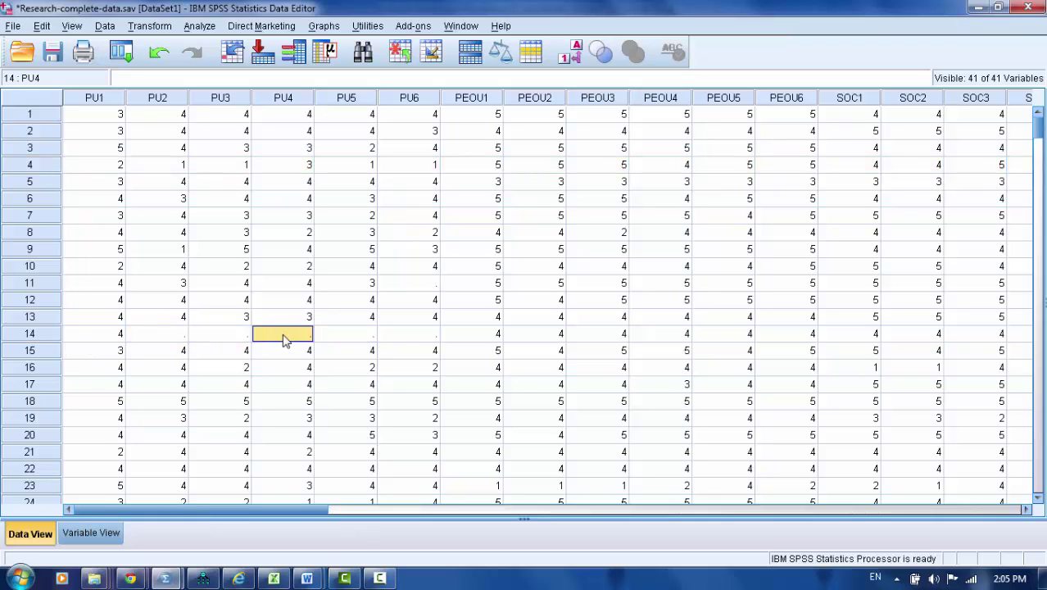
{"action": "left_click", "coordinate": [223, 336]}
{"action": "left_click", "coordinate": [177, 337]}
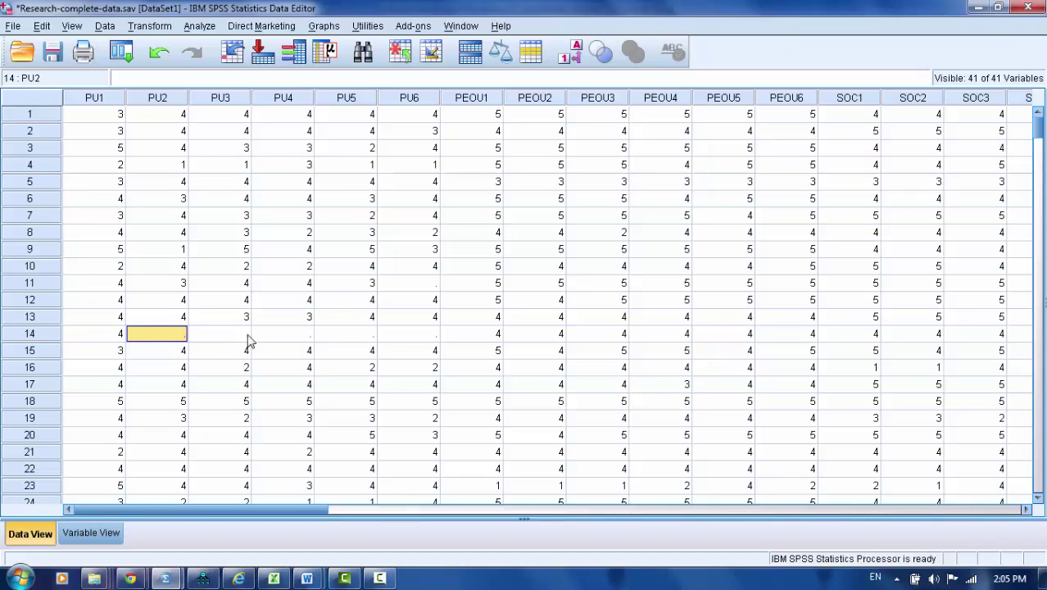
View case 14 as a whole row, and step through its blank responses from PU2 to PU6, ending at PEOU1.
{"action": "left_click", "coordinate": [36, 337]}
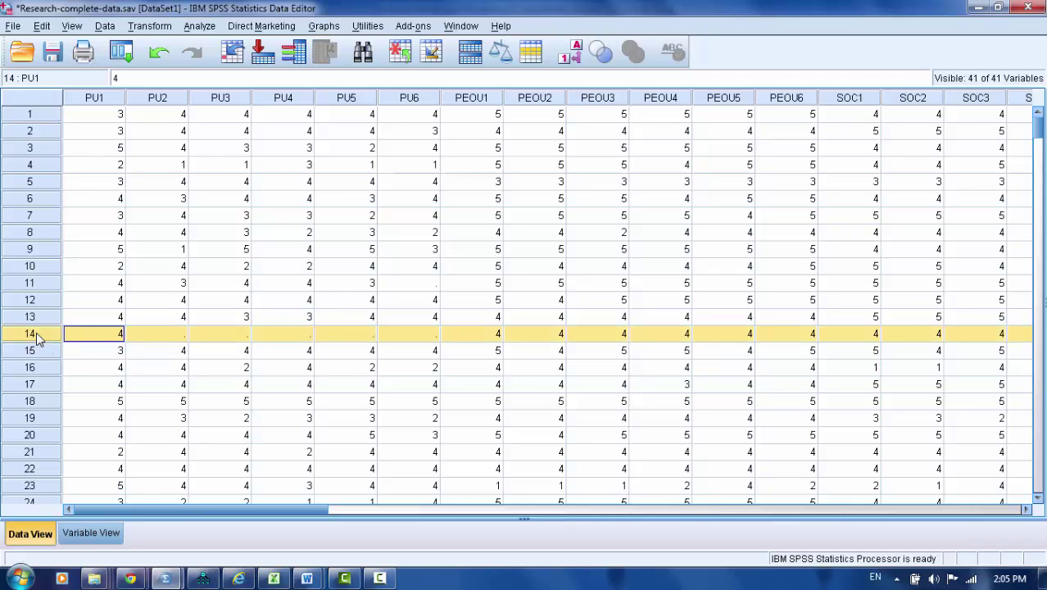
{"action": "left_click", "coordinate": [158, 336]}
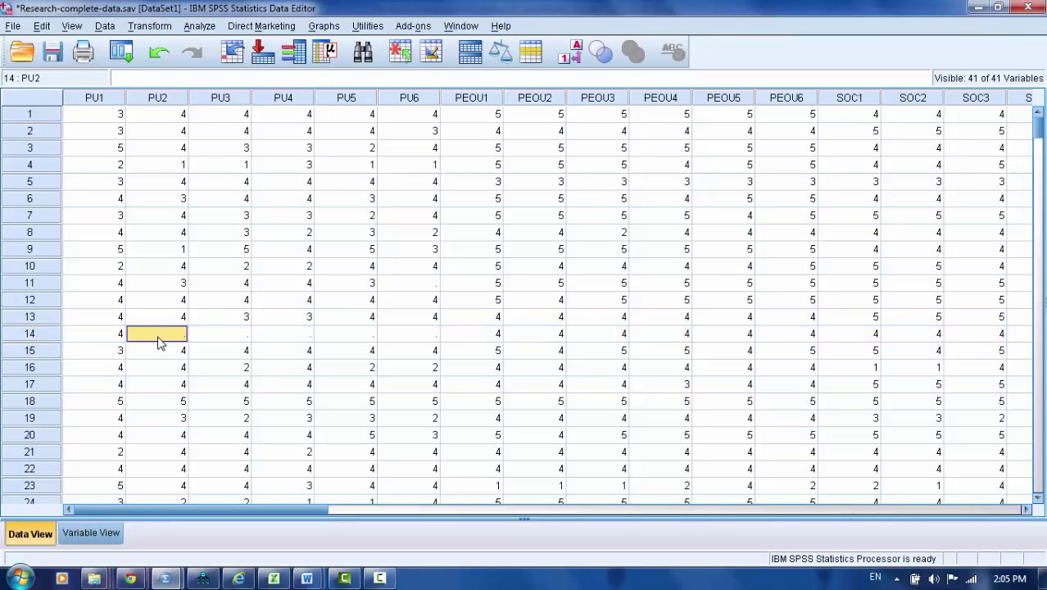
{"action": "left_click", "coordinate": [218, 340]}
{"action": "left_click", "coordinate": [286, 339]}
{"action": "left_click", "coordinate": [367, 339]}
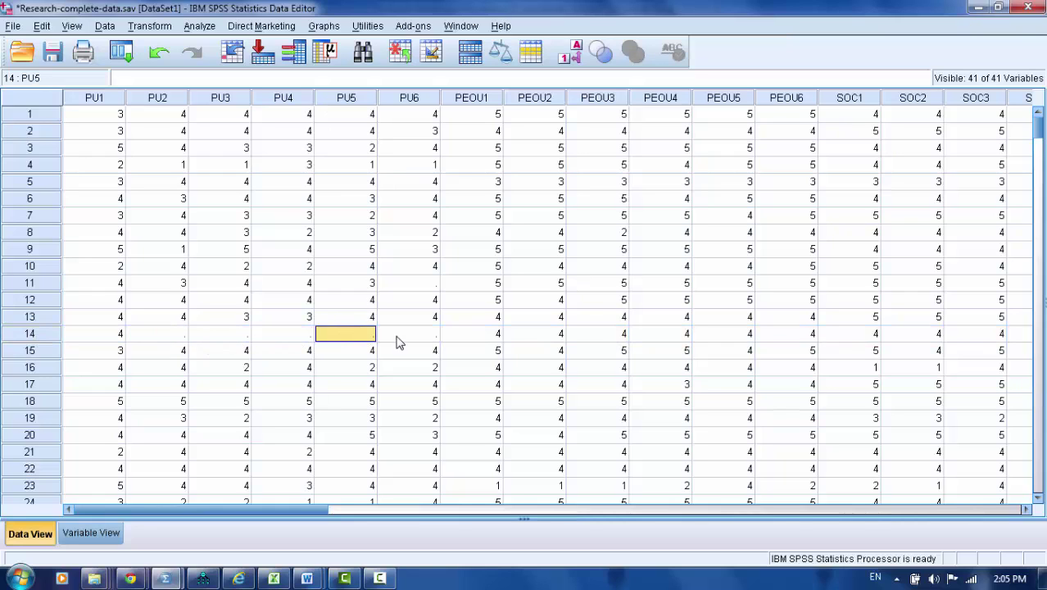
{"action": "left_click", "coordinate": [409, 343]}
{"action": "key", "text": "Left"}
{"action": "key", "text": "Left"}
{"action": "key", "text": "Left"}
{"action": "key", "text": "Left"}
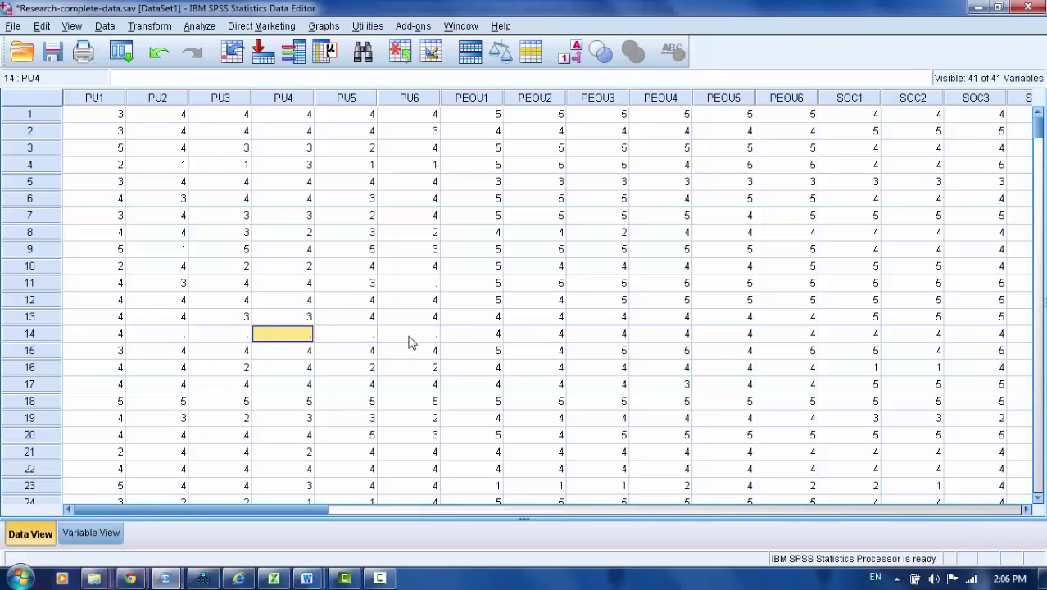
{"action": "key", "text": "Right"}
{"action": "key", "text": "Right"}
{"action": "key", "text": "Right"}
{"action": "key", "text": "Right"}
{"action": "key", "text": "Right"}
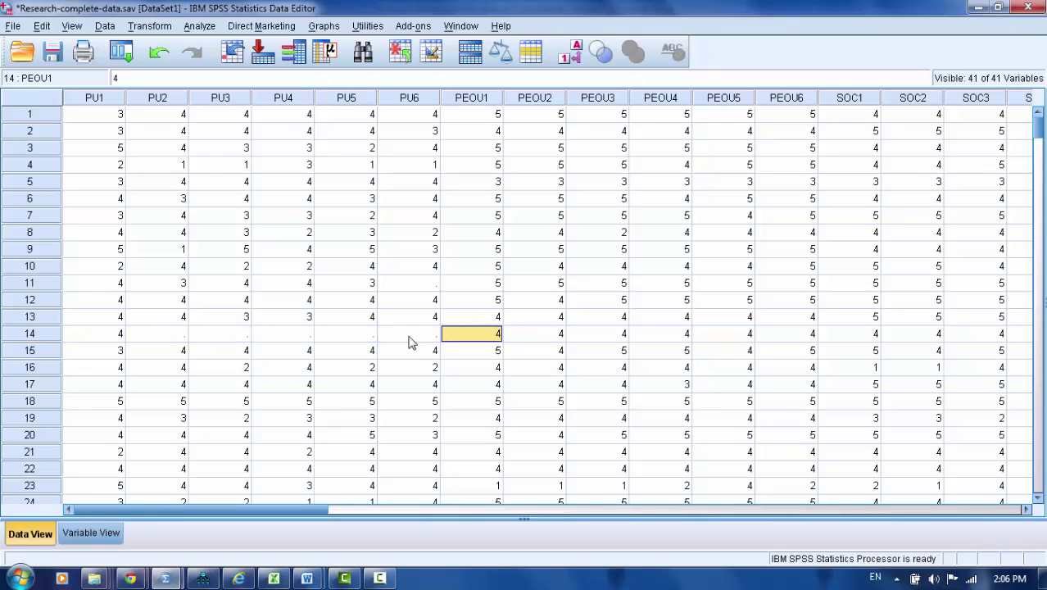
Step back through case 14's blank cells from PU6 to PU2, and select PU2 through PU6 as one range.
{"action": "left_click", "coordinate": [408, 336]}
{"action": "left_click", "coordinate": [372, 338]}
{"action": "left_click", "coordinate": [282, 339]}
{"action": "left_click", "coordinate": [245, 343]}
{"action": "left_click", "coordinate": [137, 343]}
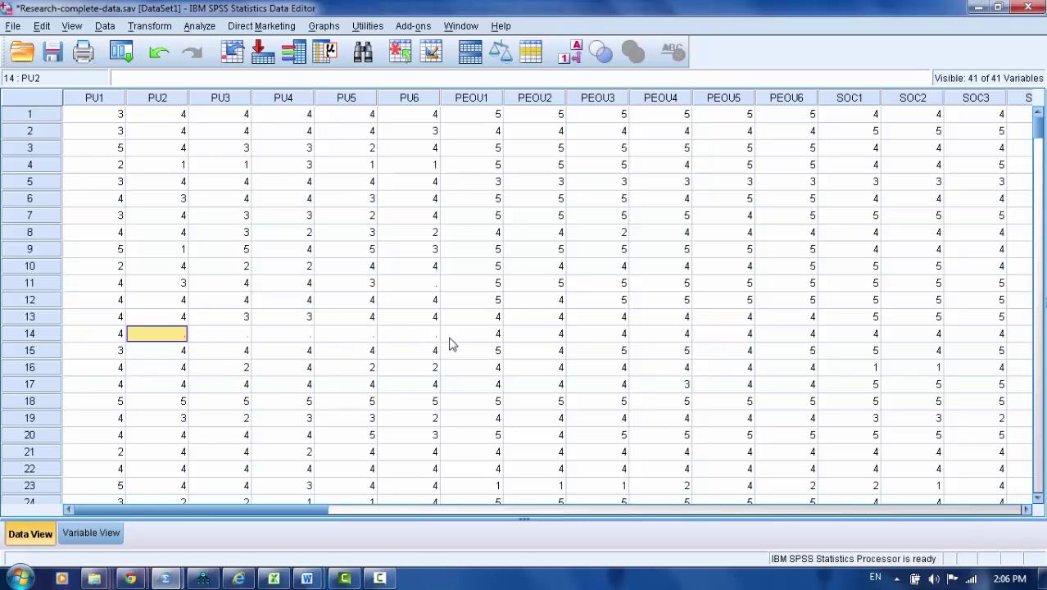
{"action": "key", "text": "shift+Right"}
{"action": "key", "text": "shift+Right"}
{"action": "key", "text": "shift+Right"}
{"action": "key", "text": "shift+Right"}
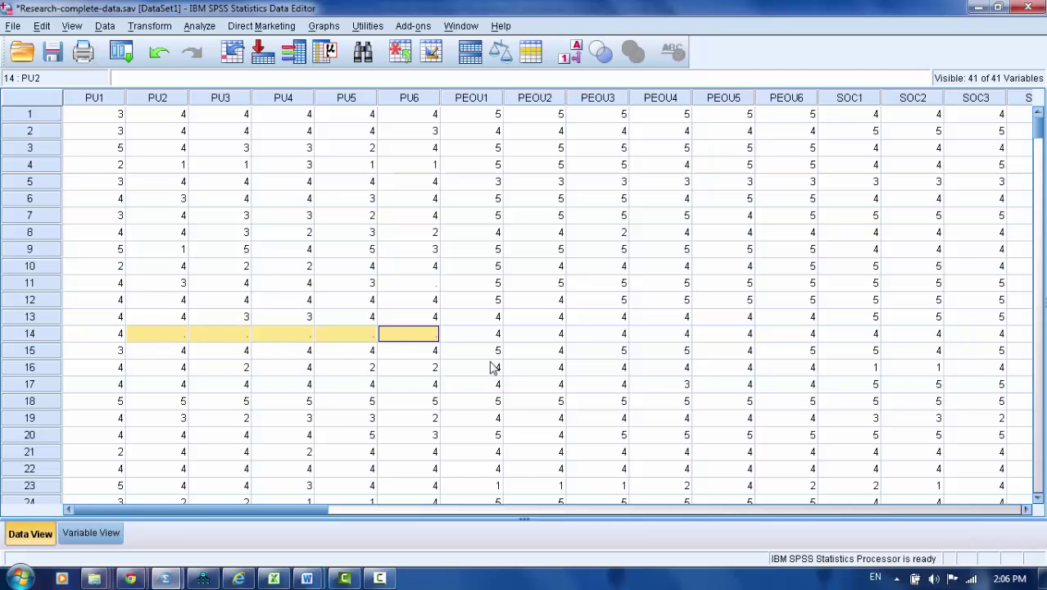
Select the blank ENJ1 and ENJ2 cells of case 17, and the blank range from ENJ1 to ITU2 of case 112.
{"action": "left_click_drag", "start_coordinate": [288, 516], "coordinate": [503, 509]}
{"action": "left_click_drag", "start_coordinate": [367, 369], "coordinate": [417, 391]}
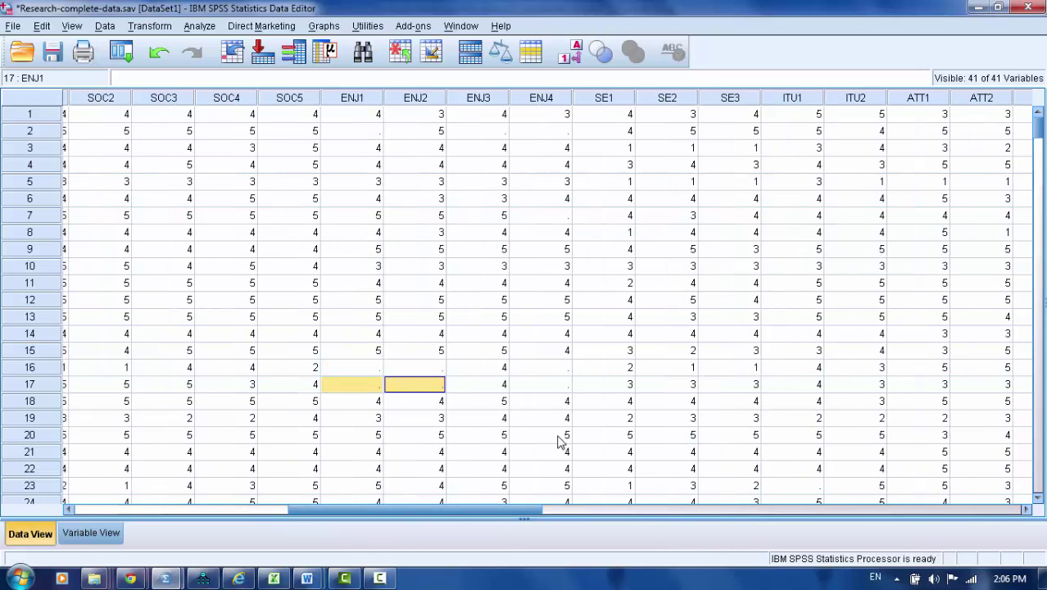
{"action": "scroll", "coordinate": [559, 446], "scroll_direction": "down", "scroll_amount": 20}
{"action": "scroll", "coordinate": [553, 435], "scroll_direction": "down", "scroll_amount": 6}
{"action": "left_click_drag", "start_coordinate": [348, 419], "coordinate": [869, 420]}
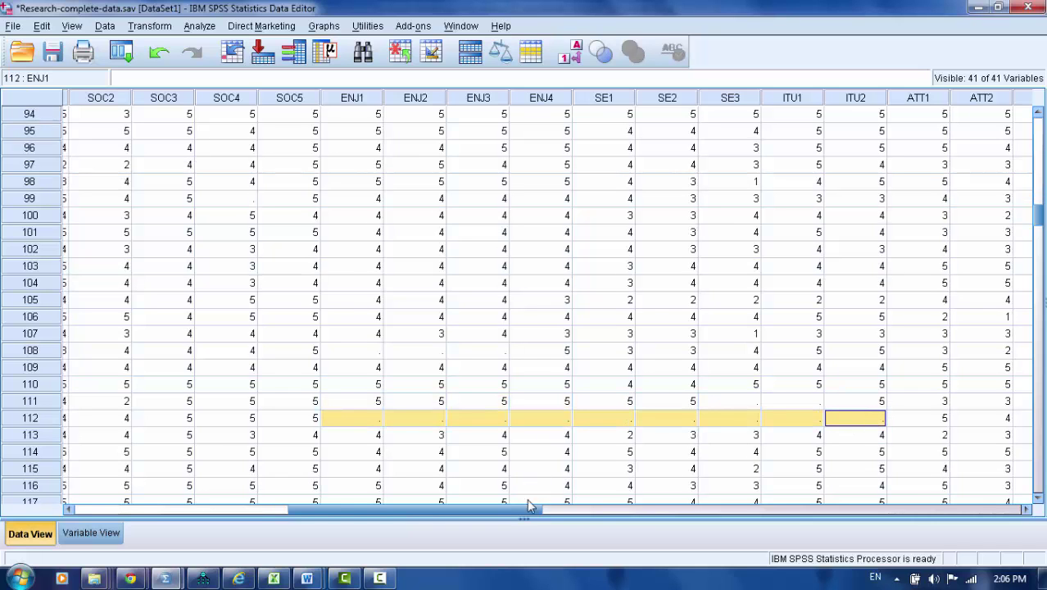
Scan the PU1 to SOC3 responses down to about case 260 and back up to case 1 for missing values.
{"action": "left_click_drag", "start_coordinate": [538, 503], "coordinate": [228, 501]}
{"action": "scroll", "coordinate": [207, 385], "scroll_direction": "down", "scroll_amount": 4}
{"action": "scroll", "coordinate": [208, 385], "scroll_direction": "down", "scroll_amount": 17}
{"action": "scroll", "coordinate": [207, 385], "scroll_direction": "down", "scroll_amount": 7}
{"action": "scroll", "coordinate": [309, 385], "scroll_direction": "down", "scroll_amount": 3}
{"action": "scroll", "coordinate": [308, 385], "scroll_direction": "down", "scroll_amount": 14}
{"action": "scroll", "coordinate": [309, 385], "scroll_direction": "down", "scroll_amount": 3}
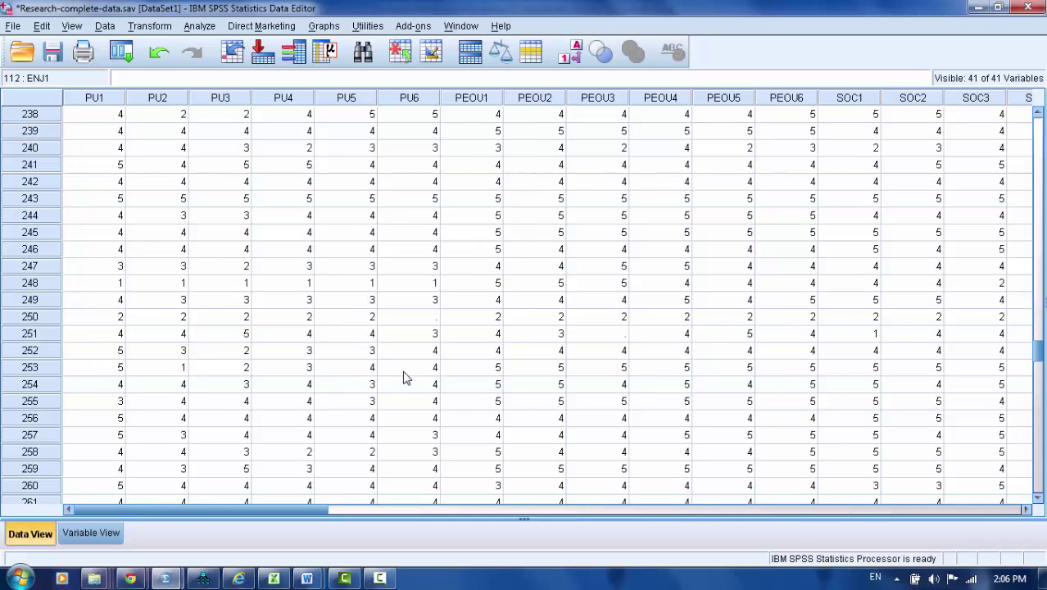
{"action": "scroll", "coordinate": [404, 375], "scroll_direction": "up", "scroll_amount": 20}
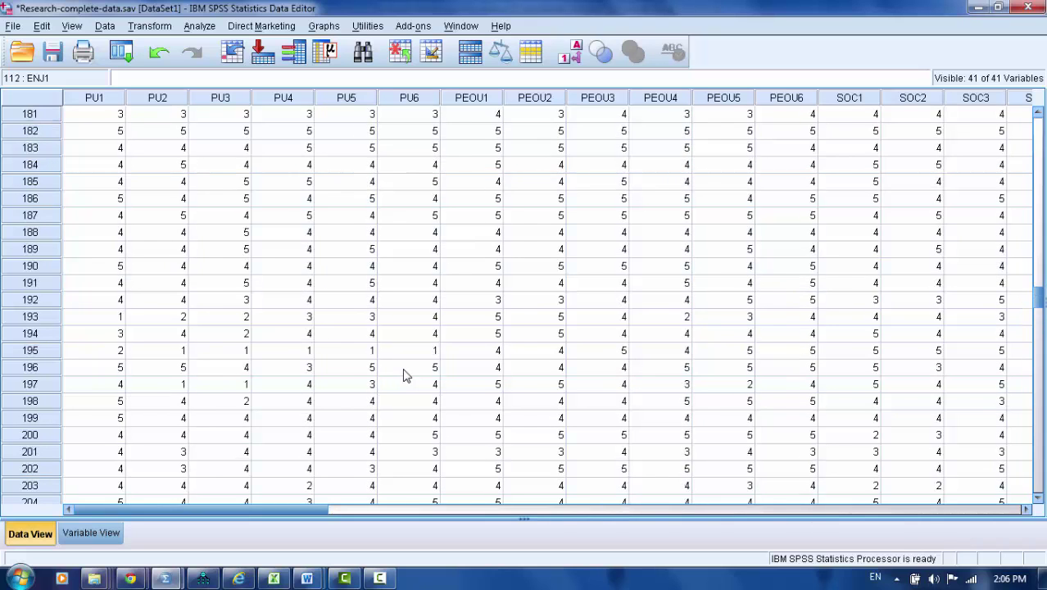
{"action": "scroll", "coordinate": [403, 375], "scroll_direction": "up", "scroll_amount": 20}
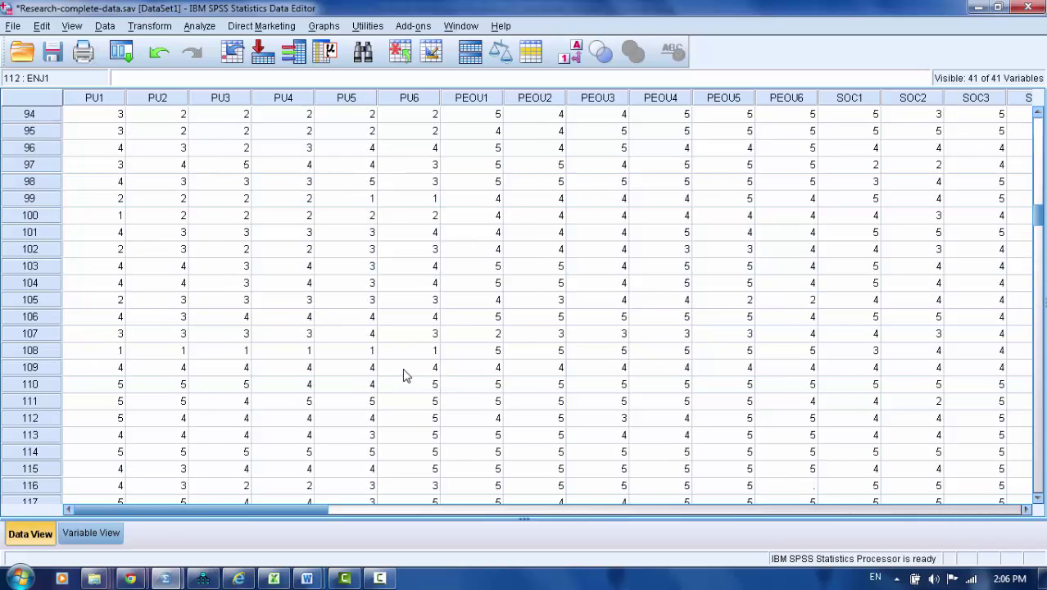
{"action": "scroll", "coordinate": [404, 375], "scroll_direction": "up", "scroll_amount": 20}
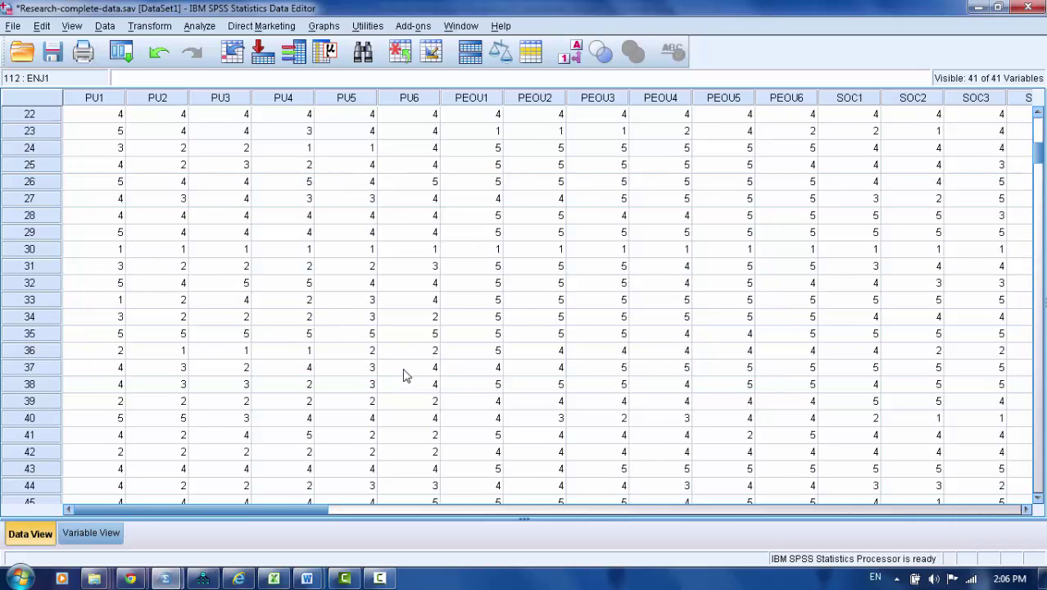
{"action": "scroll", "coordinate": [403, 375], "scroll_direction": "up", "scroll_amount": 1}
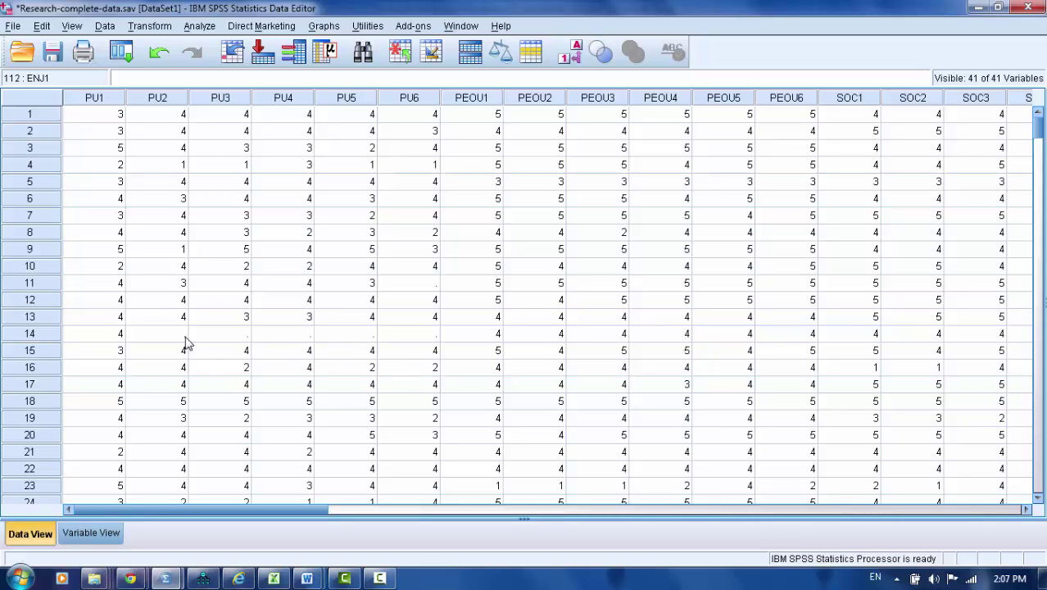
Select PU2 and PU3 of case 14 together, and move on through its blank PU4, PU5 and PU6 cells.
{"action": "left_click_drag", "start_coordinate": [182, 341], "coordinate": [215, 339]}
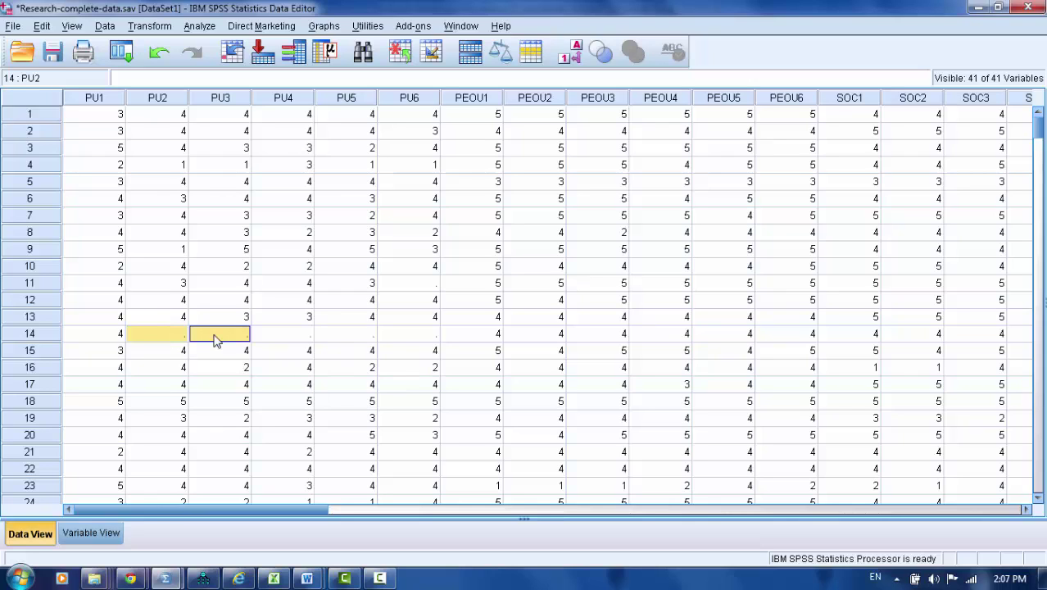
{"action": "left_click", "coordinate": [283, 338]}
{"action": "left_click", "coordinate": [340, 335]}
{"action": "left_click", "coordinate": [416, 336]}
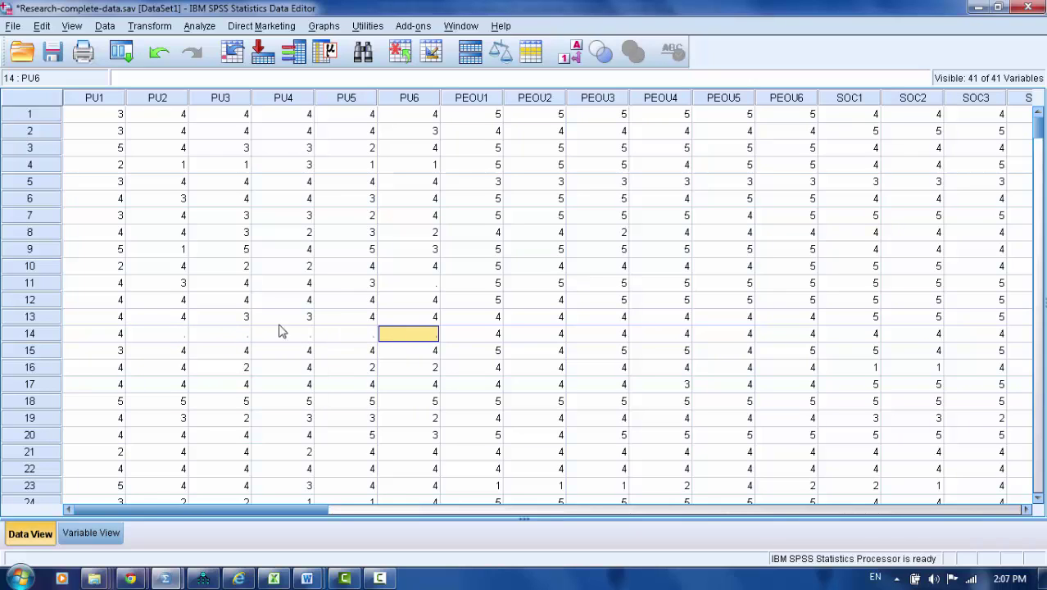
Inspect case 14's missing responses from PU2 to PU6 cell by cell two more times.
{"action": "left_click", "coordinate": [183, 339]}
{"action": "left_click", "coordinate": [215, 337]}
{"action": "left_click", "coordinate": [275, 336]}
{"action": "left_click", "coordinate": [344, 336]}
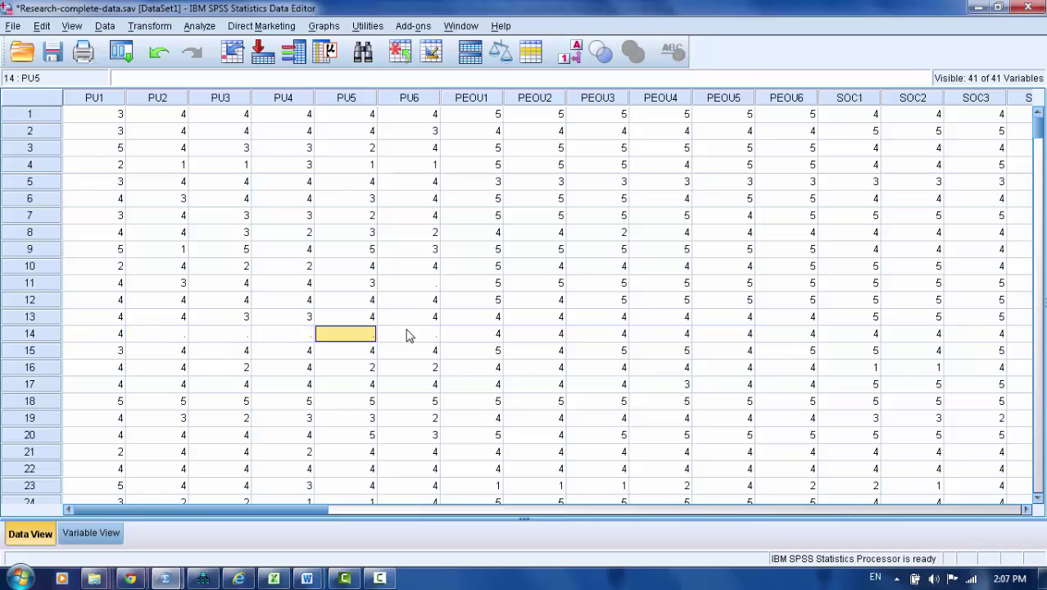
{"action": "left_click", "coordinate": [409, 334]}
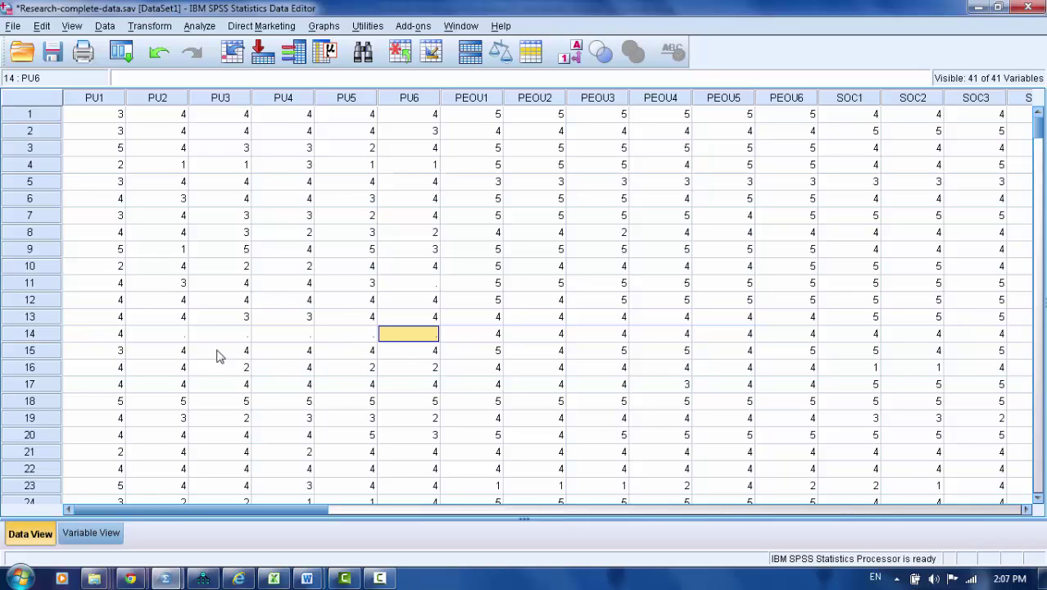
{"action": "left_click", "coordinate": [168, 321]}
{"action": "left_click", "coordinate": [181, 336]}
{"action": "left_click", "coordinate": [237, 336]}
{"action": "left_click", "coordinate": [283, 336]}
{"action": "left_click", "coordinate": [360, 336]}
{"action": "left_click", "coordinate": [399, 336]}
Find case 112 and step through its responses from PU1 across to ENJ4.
{"action": "left_click_drag", "start_coordinate": [316, 508], "coordinate": [246, 506]}
{"action": "scroll", "coordinate": [321, 364], "scroll_direction": "down", "scroll_amount": 12}
{"action": "scroll", "coordinate": [322, 364], "scroll_direction": "down", "scroll_amount": 7}
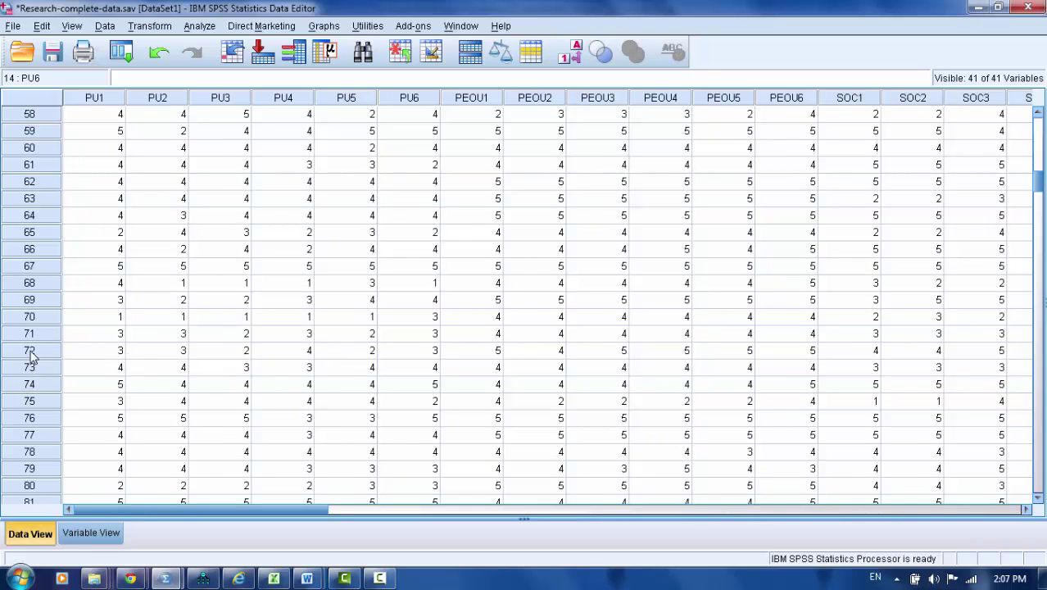
{"action": "scroll", "coordinate": [14, 317], "scroll_direction": "down", "scroll_amount": 18}
{"action": "scroll", "coordinate": [14, 318], "scroll_direction": "up", "scroll_amount": 4}
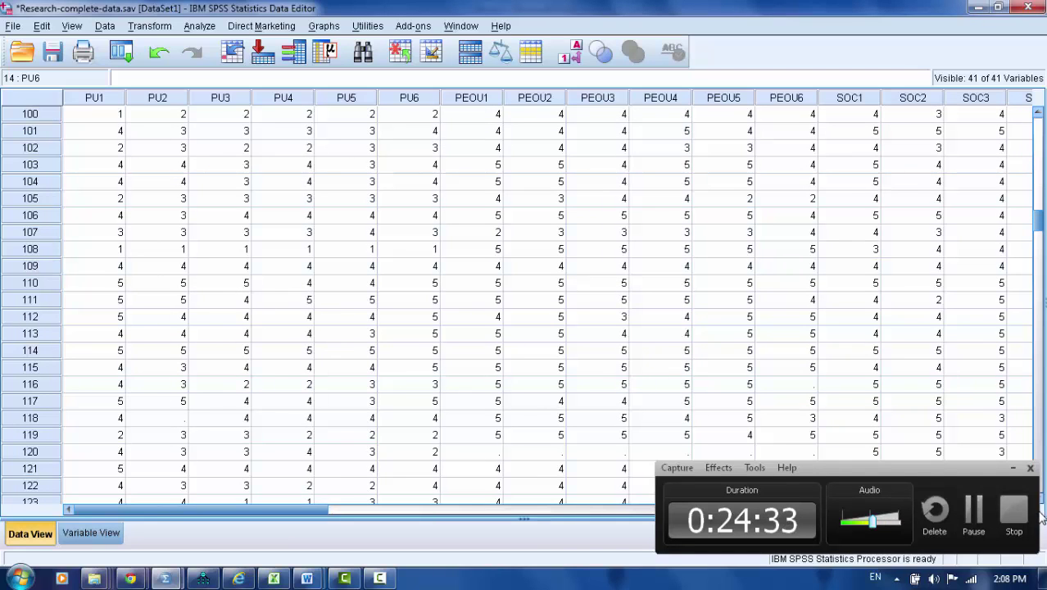
{"action": "left_click", "coordinate": [95, 316]}
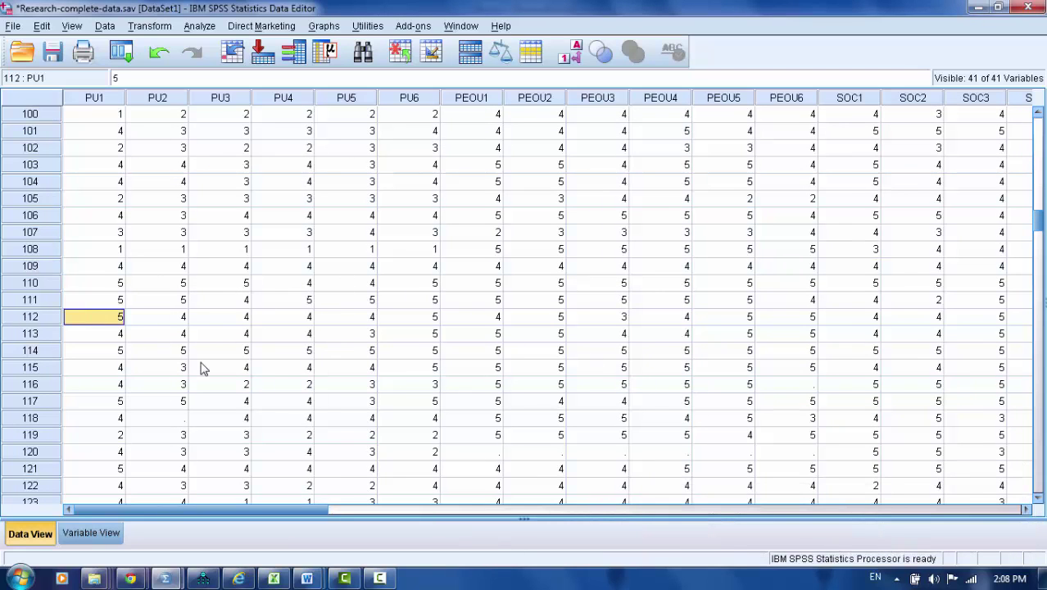
{"action": "key", "text": "Right"}
{"action": "key", "text": "Right"}
{"action": "key", "text": "Right"}
{"action": "key", "text": "Right"}
{"action": "key", "text": "Right"}
{"action": "key", "text": "Right"}
{"action": "key", "text": "Right"}
{"action": "key", "text": "Right"}
{"action": "key", "text": "Right"}
{"action": "key", "text": "Right"}
{"action": "key", "text": "Right"}
{"action": "key", "text": "Right"}
{"action": "key", "text": "Right"}
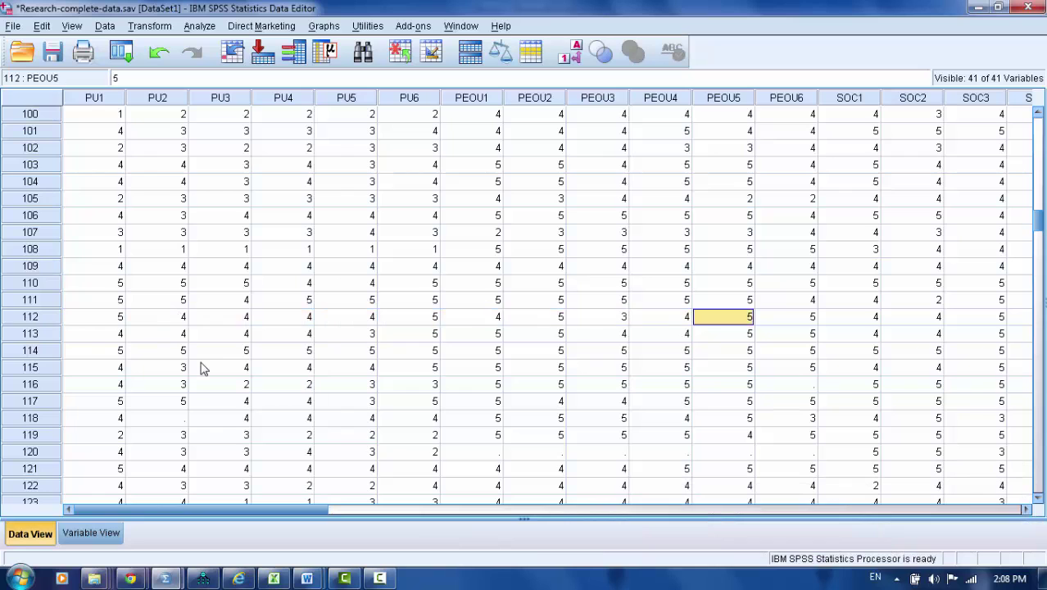
{"action": "key", "text": "Right"}
{"action": "key", "text": "Right"}
{"action": "key", "text": "Right"}
{"action": "key", "text": "Right"}
{"action": "key", "text": "Right"}
{"action": "key", "text": "Right"}
{"action": "key", "text": "Right"}
{"action": "key", "text": "Right"}
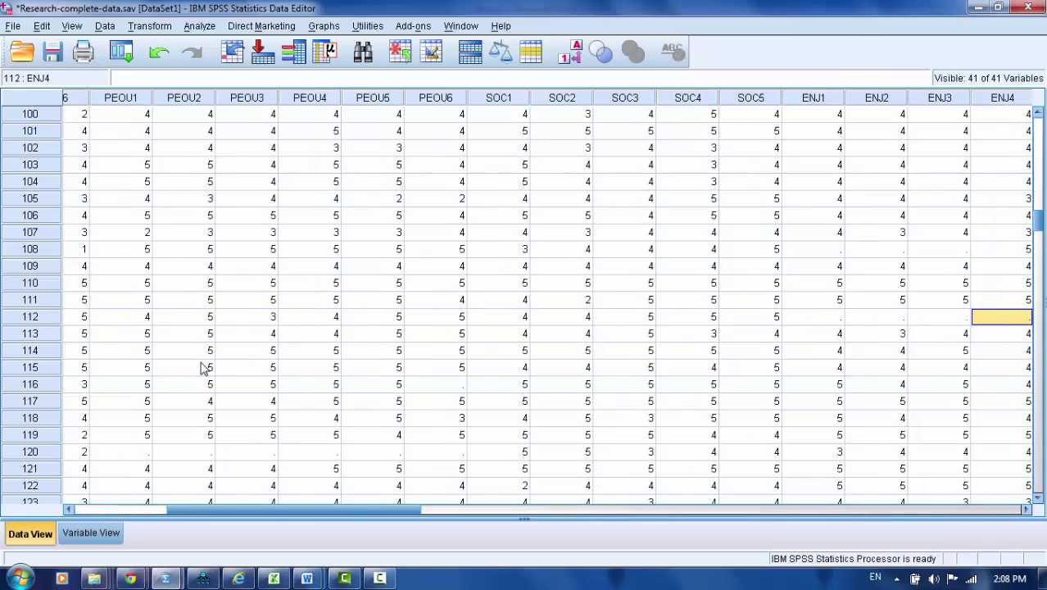
Go back to ENJ1 of case 112 and step through its blank responses up to ITU2.
{"action": "key", "text": "Left"}
{"action": "key", "text": "Left"}
{"action": "key", "text": "Left"}
{"action": "key", "text": "Left"}
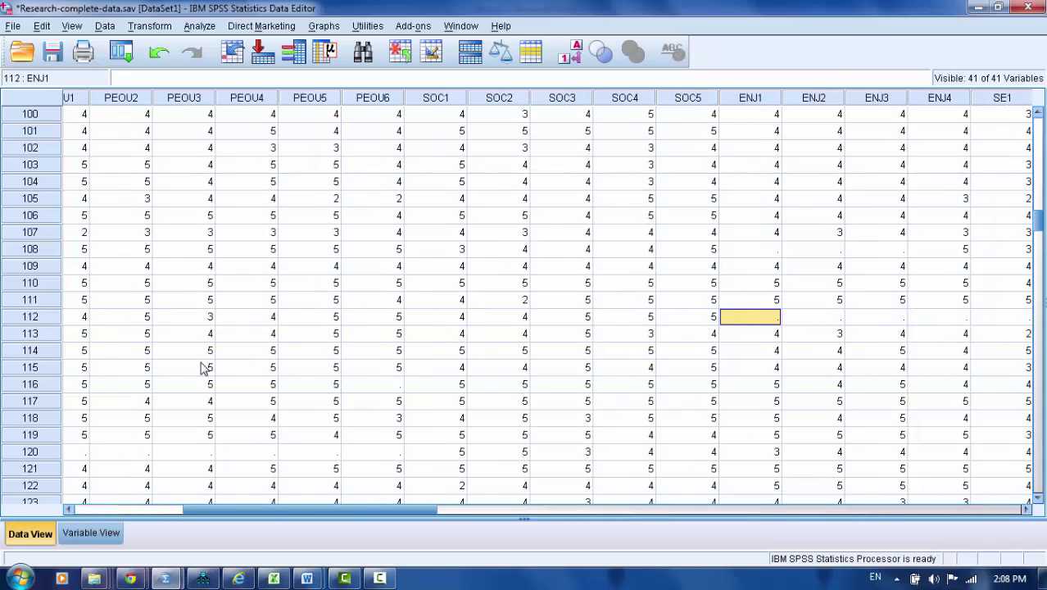
{"action": "key", "text": "Right"}
{"action": "key", "text": "Right"}
{"action": "key", "text": "Right"}
{"action": "key", "text": "Right"}
{"action": "key", "text": "Right"}
{"action": "key", "text": "Right"}
{"action": "key", "text": "Right"}
{"action": "key", "text": "Right"}
{"action": "key", "text": "Right"}
{"action": "key", "text": "Right"}
{"action": "key", "text": "Right"}
{"action": "key", "text": "Right"}
{"action": "key", "text": "Right"}
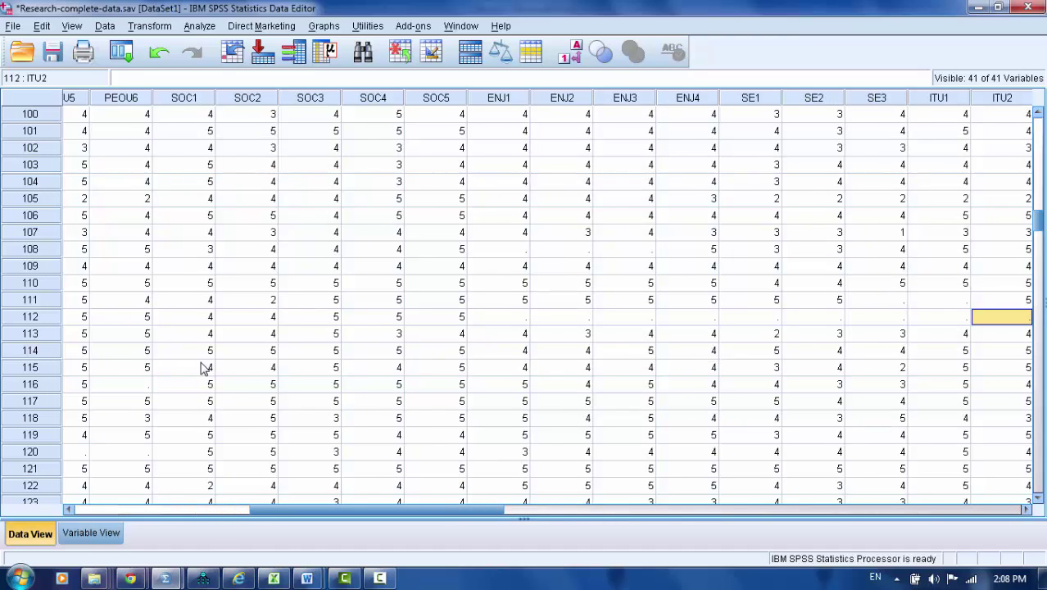
Review the remaining responses of case 112 from ATT1 through the AGE variable to OTH.
{"action": "key", "text": "Right"}
{"action": "key", "text": "Right"}
{"action": "key", "text": "Right"}
{"action": "key", "text": "Right"}
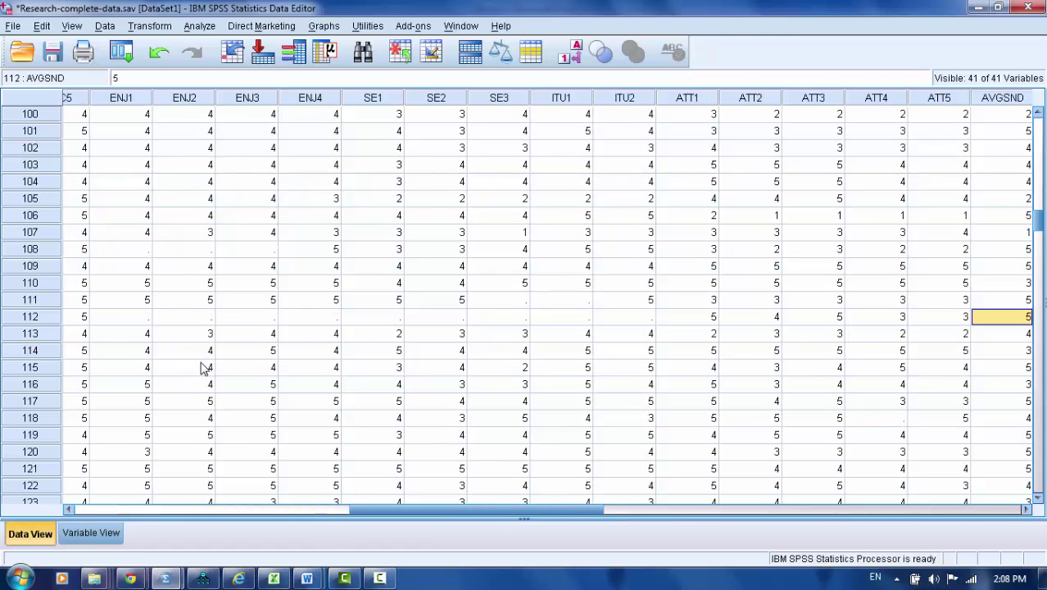
{"action": "key", "text": "Right"}
{"action": "key", "text": "Right"}
{"action": "key", "text": "Right"}
{"action": "key", "text": "Right"}
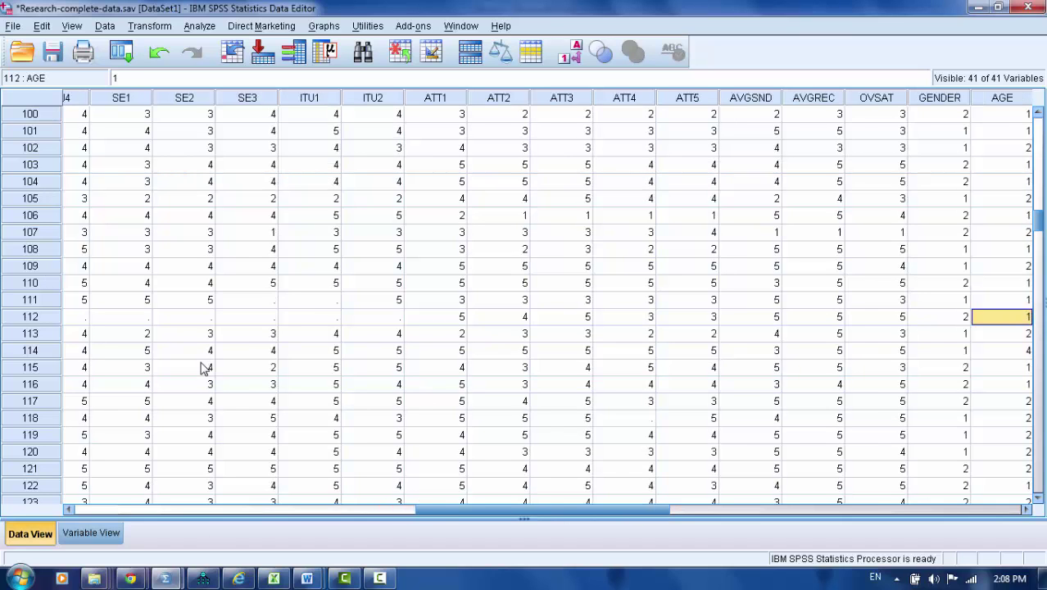
{"action": "key", "text": "Right"}
{"action": "key", "text": "Right"}
{"action": "key", "text": "Right"}
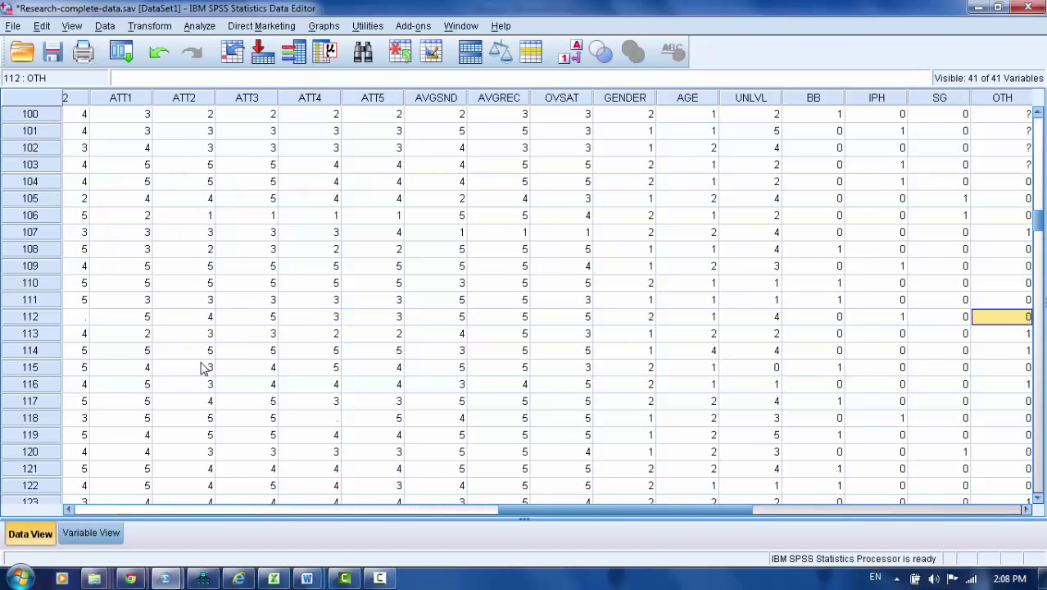
Move back across case 112 from OTH to PU1, and bring the first cases of the dataset back into view.
{"action": "key", "text": "Left"}
{"action": "key", "text": "Left"}
{"action": "key", "text": "Left"}
{"action": "key", "text": "Left"}
{"action": "key", "text": "Left"}
{"action": "key", "text": "Left"}
{"action": "key", "text": "Left"}
{"action": "key", "text": "Left"}
{"action": "key", "text": "Left"}
{"action": "key", "text": "Left"}
{"action": "key", "text": "Left"}
{"action": "key", "text": "Left"}
{"action": "key", "text": "Left"}
{"action": "key", "text": "Left"}
{"action": "key", "text": "Left"}
{"action": "key", "text": "Left"}
{"action": "key", "text": "Left"}
{"action": "key", "text": "Left"}
{"action": "key", "text": "Left"}
{"action": "key", "text": "Left"}
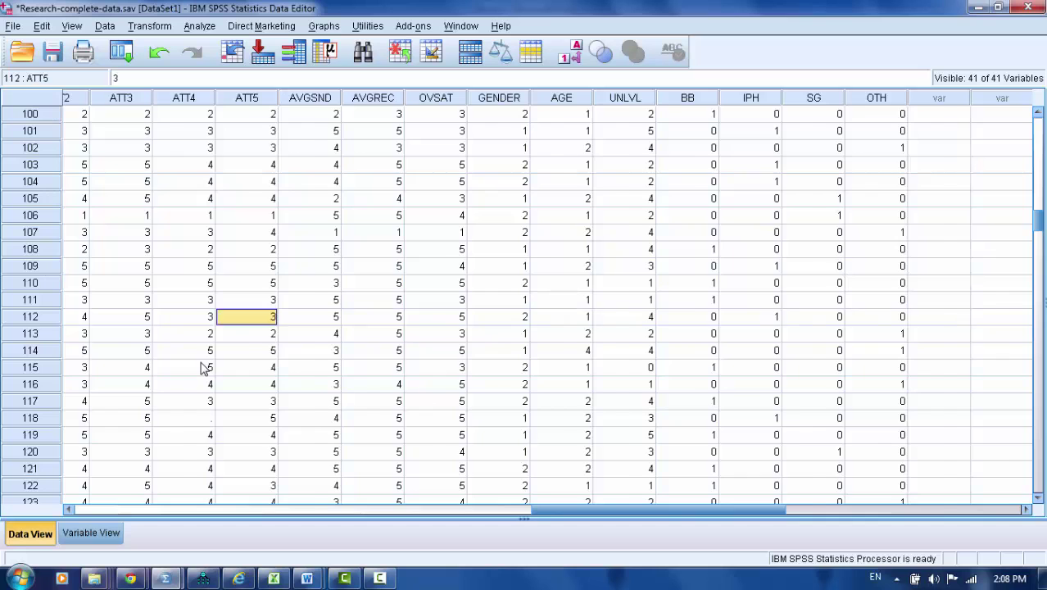
{"action": "key", "text": "Left"}
{"action": "key", "text": "Left"}
{"action": "key", "text": "Left"}
{"action": "key", "text": "Left"}
{"action": "key", "text": "Left"}
{"action": "key", "text": "Left"}
{"action": "key", "text": "Left"}
{"action": "key", "text": "Left"}
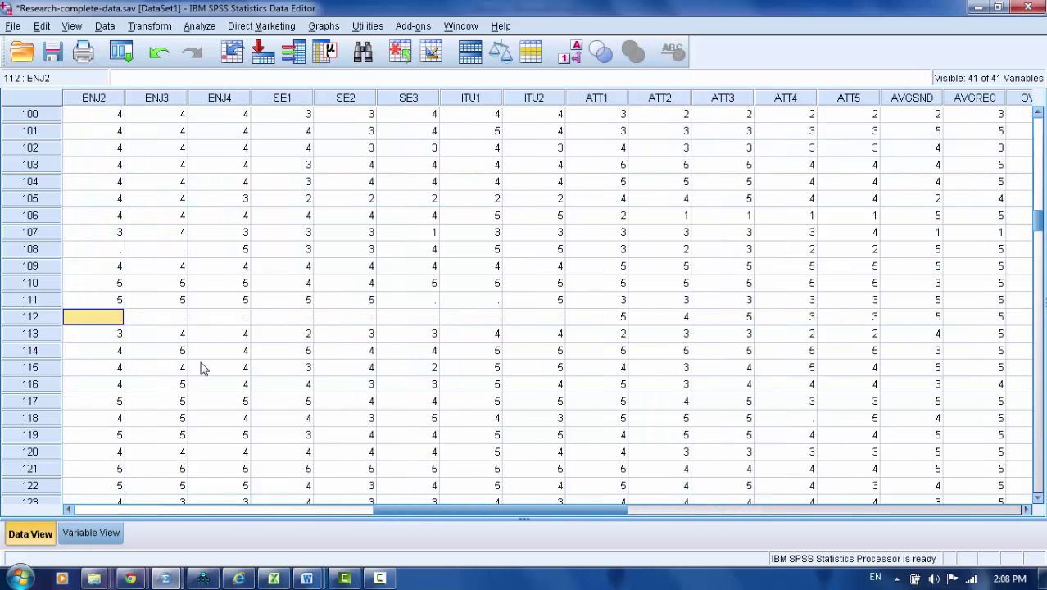
{"action": "key", "text": "Left"}
{"action": "key", "text": "Left"}
{"action": "key", "text": "Left"}
{"action": "key", "text": "Left"}
{"action": "key", "text": "Left"}
{"action": "key", "text": "Left"}
{"action": "key", "text": "Left"}
{"action": "key", "text": "Left"}
{"action": "key", "text": "Left"}
{"action": "key", "text": "Left"}
{"action": "key", "text": "Left"}
{"action": "key", "text": "Left"}
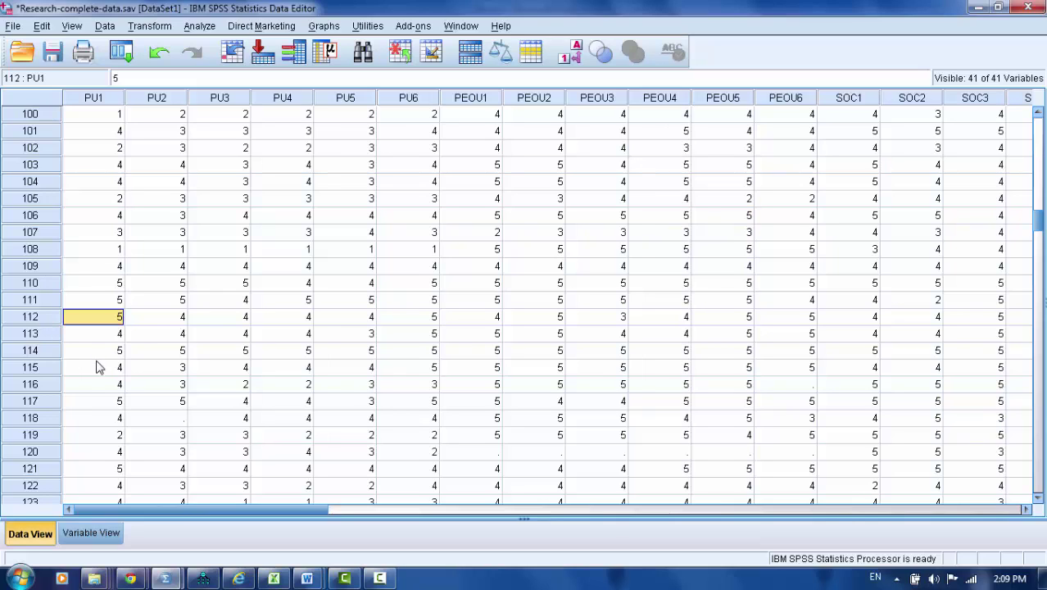
{"action": "scroll", "coordinate": [277, 344], "scroll_direction": "up", "scroll_amount": 20}
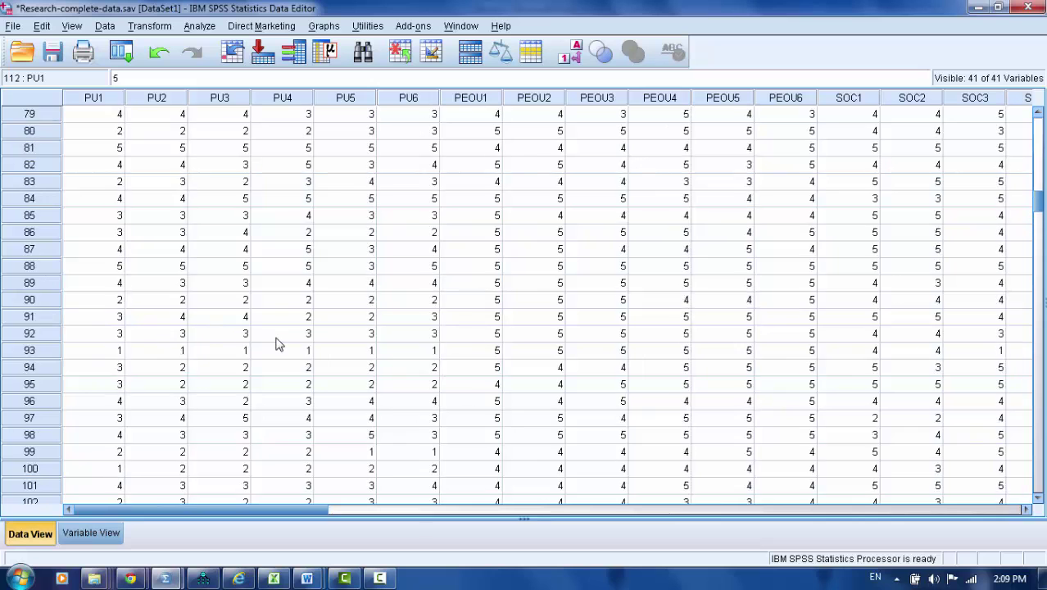
{"action": "scroll", "coordinate": [277, 344], "scroll_direction": "up", "scroll_amount": 3}
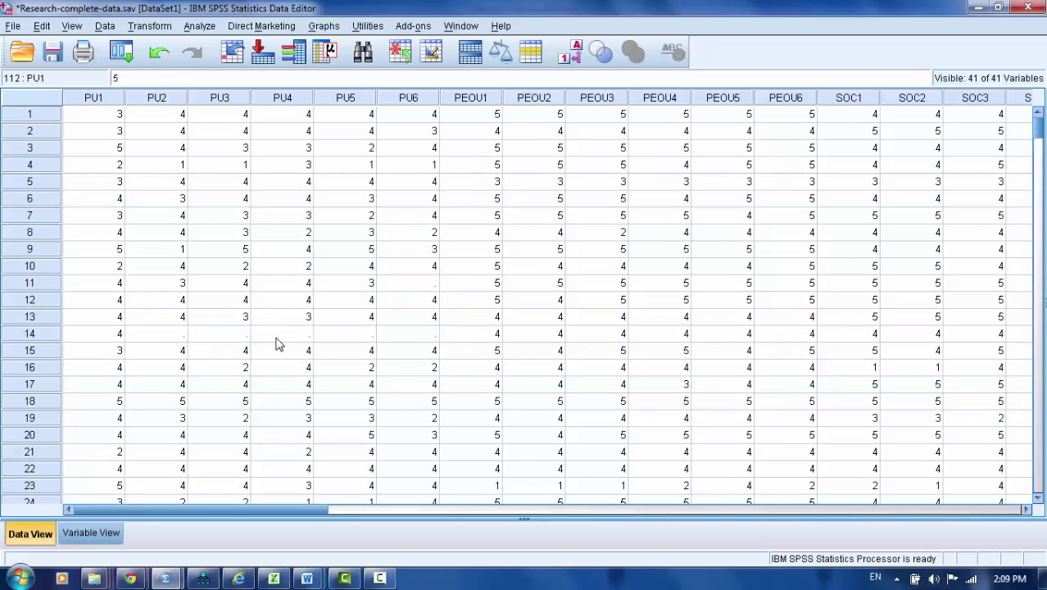